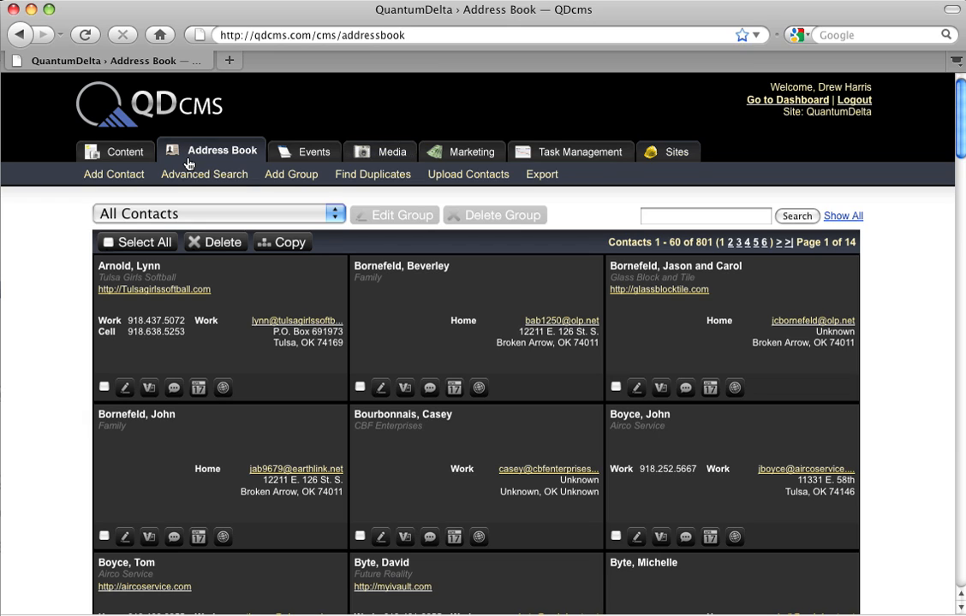
# Review the Add Contact form, including its Social Media section and full list of groups, and close it without adding a contact
pyautogui.click(134, 176)
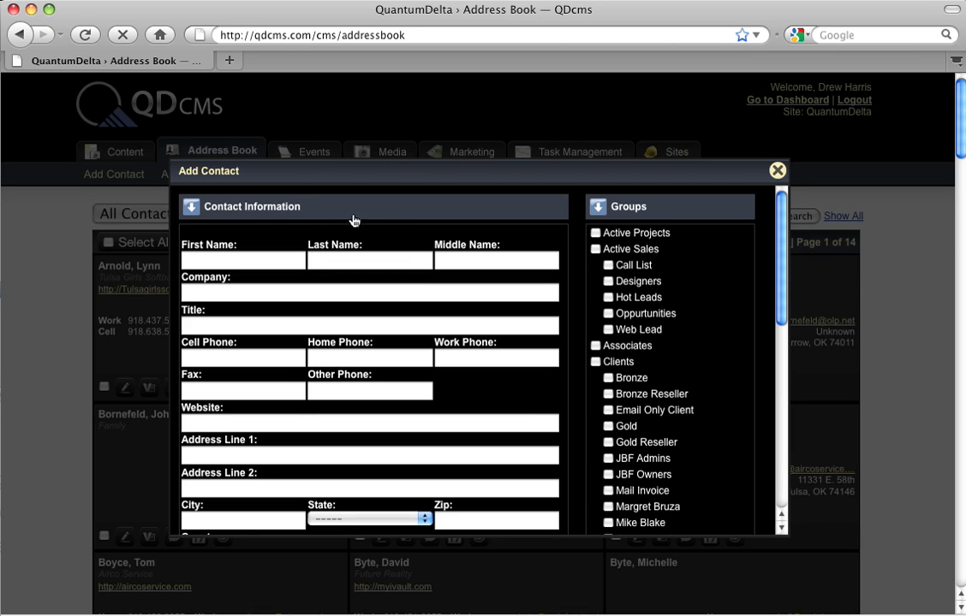
pyautogui.click(254, 207)
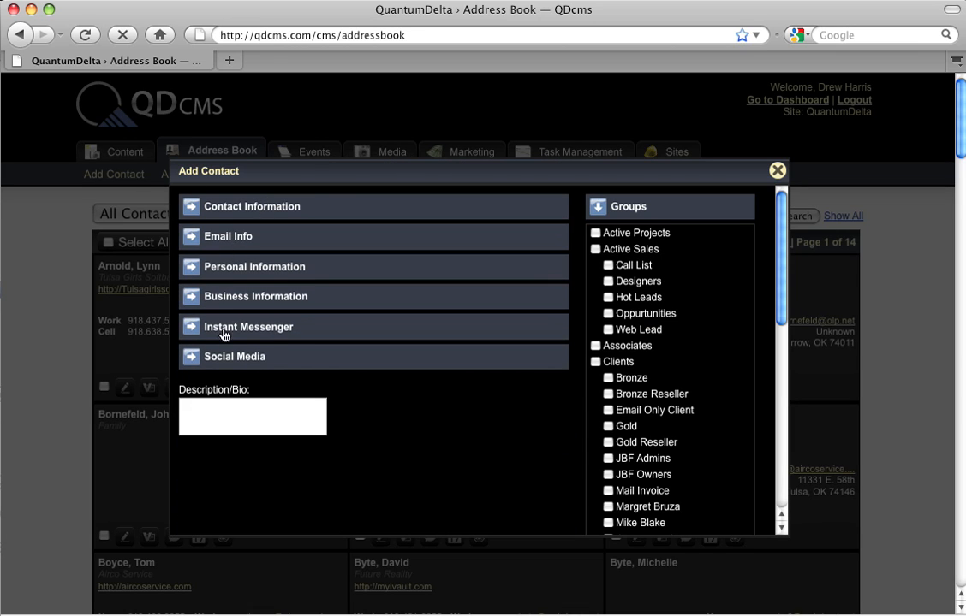
pyautogui.click(221, 360)
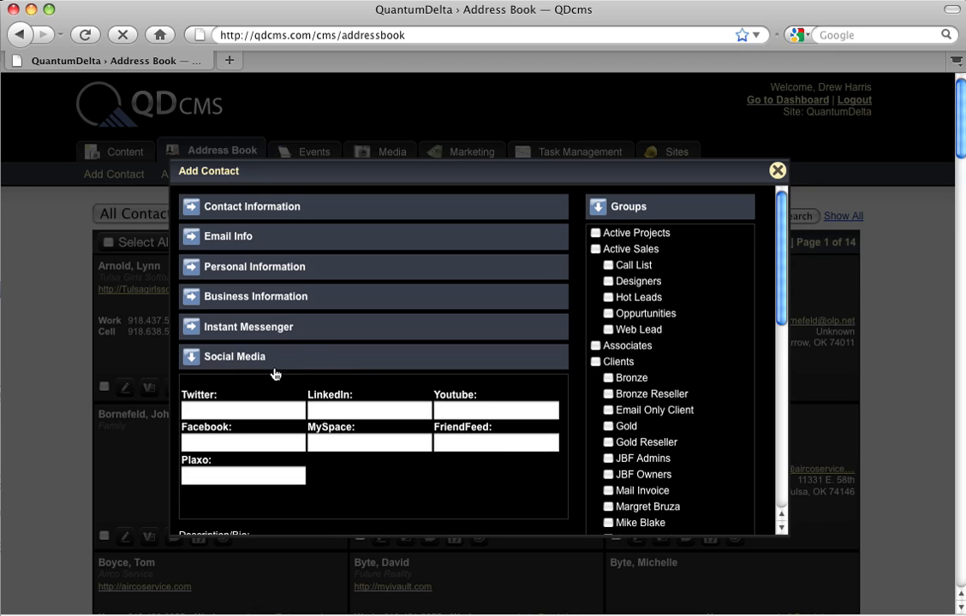
pyautogui.click(257, 359)
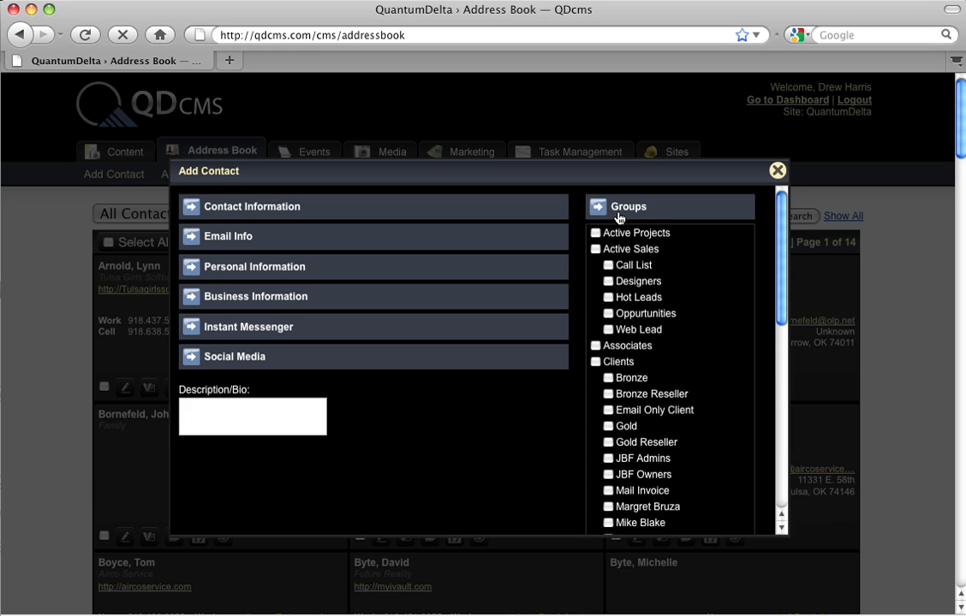
pyautogui.click(619, 214)
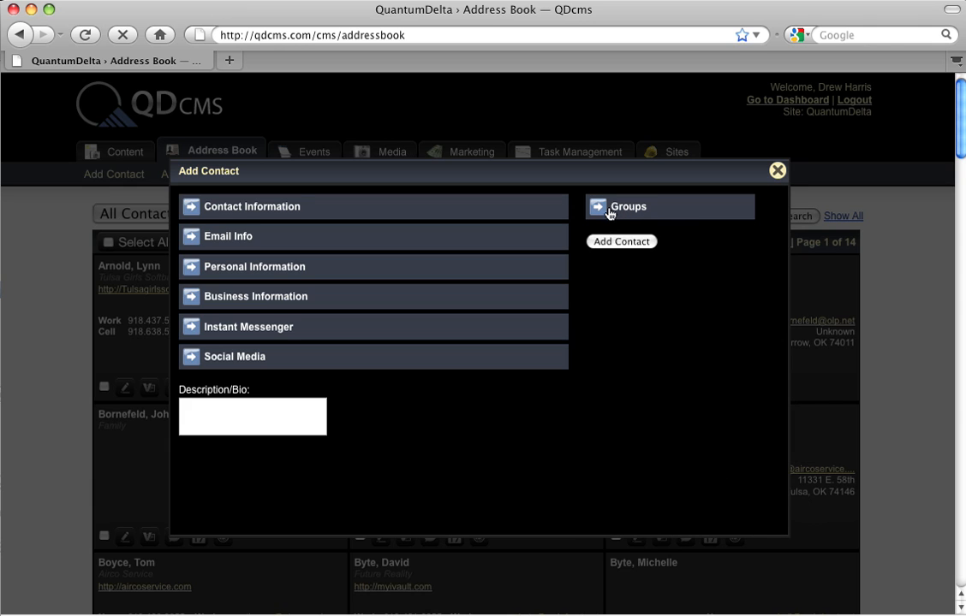
pyautogui.click(602, 209)
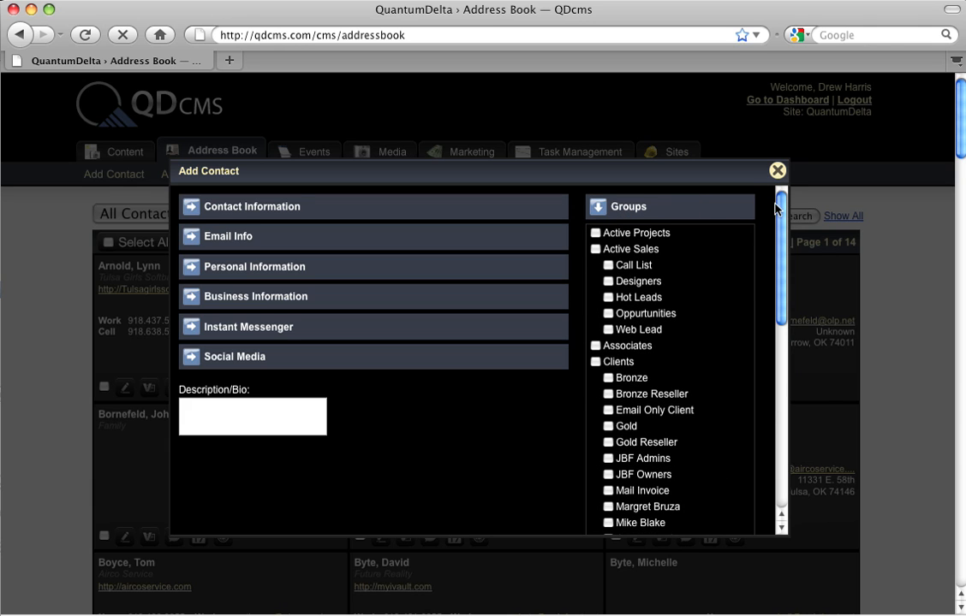
pyautogui.moveTo(781, 218); pyautogui.dragTo(796, 436)
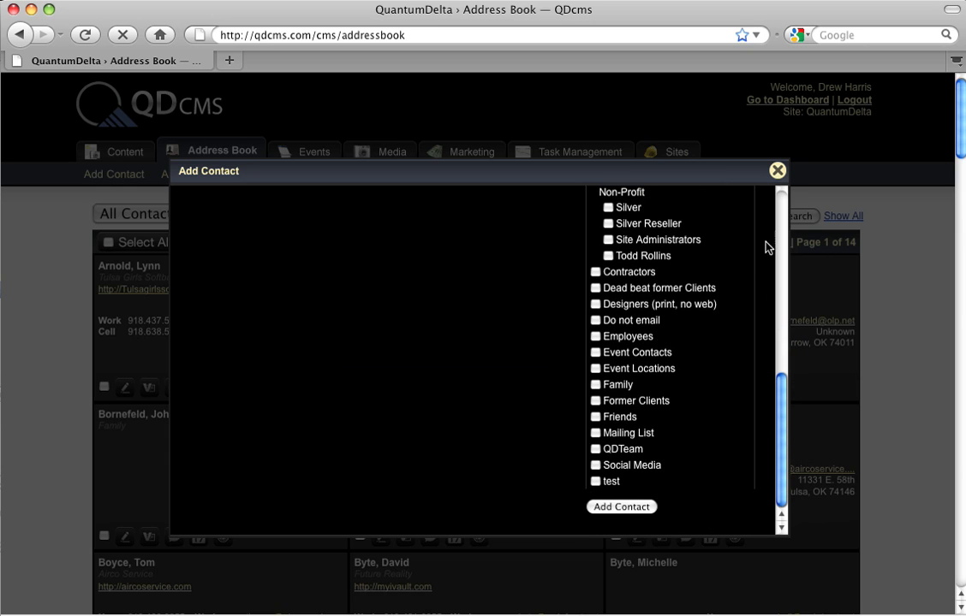
pyautogui.click(778, 171)
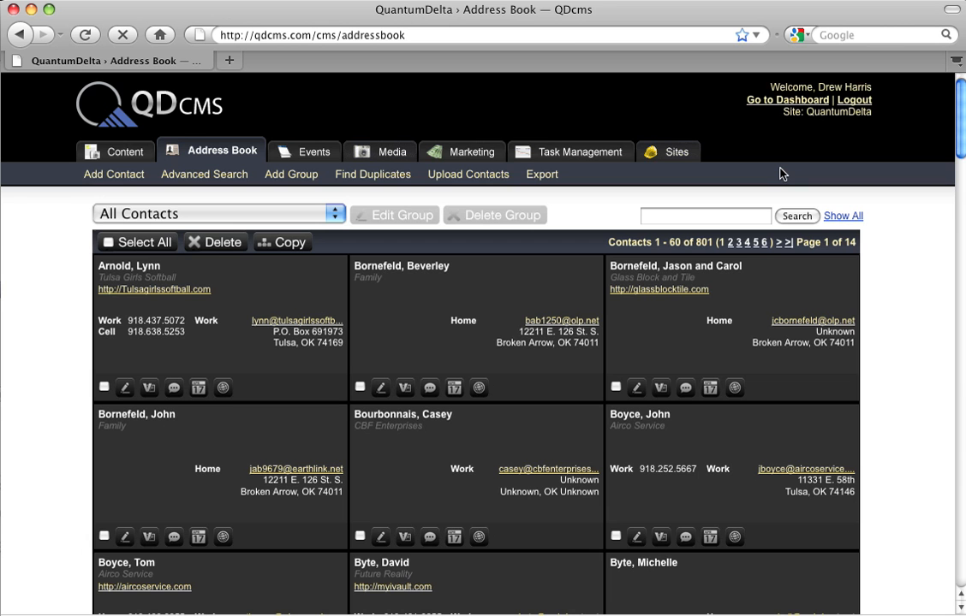
# Examine the Upload Contacts form's spreadsheet upload and group assignment options, and close it without uploading
pyautogui.click(454, 180)
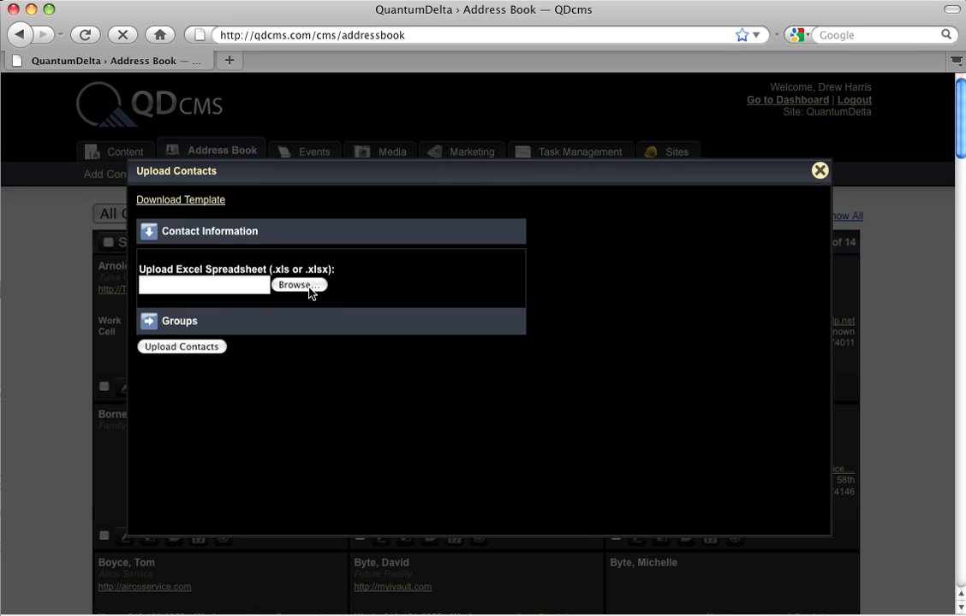
pyautogui.click(148, 326)
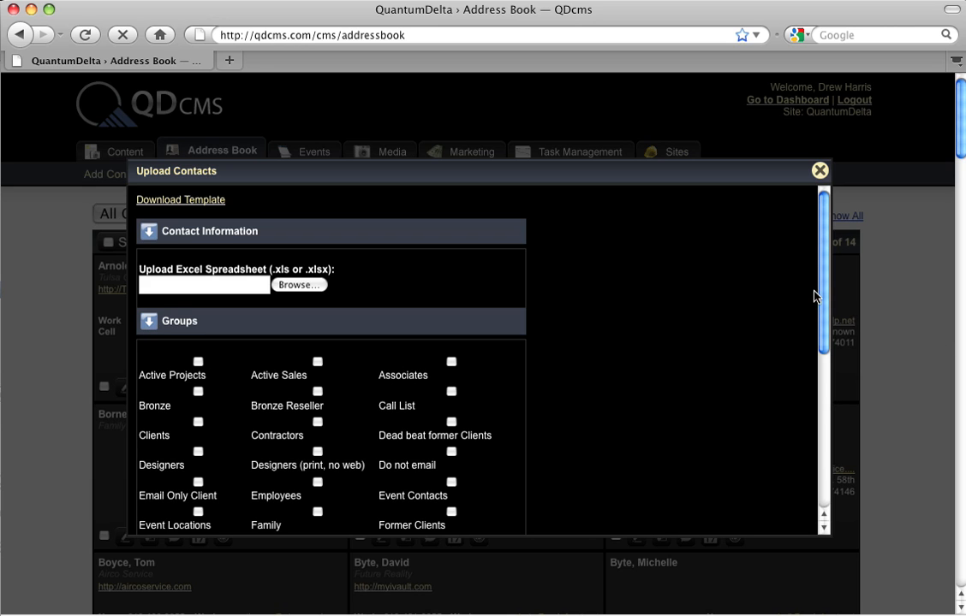
pyautogui.moveTo(820, 283); pyautogui.dragTo(813, 462)
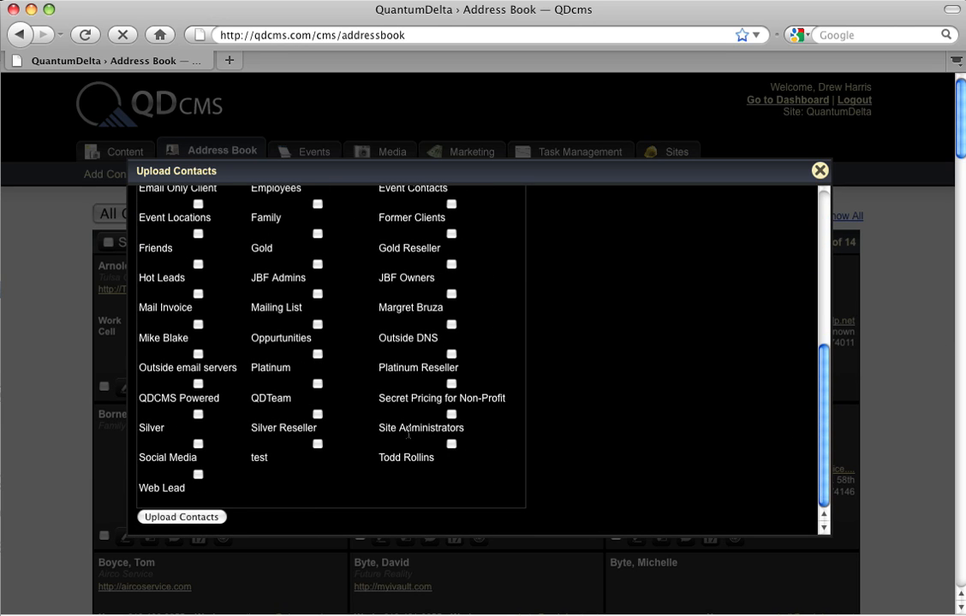
pyautogui.click(819, 171)
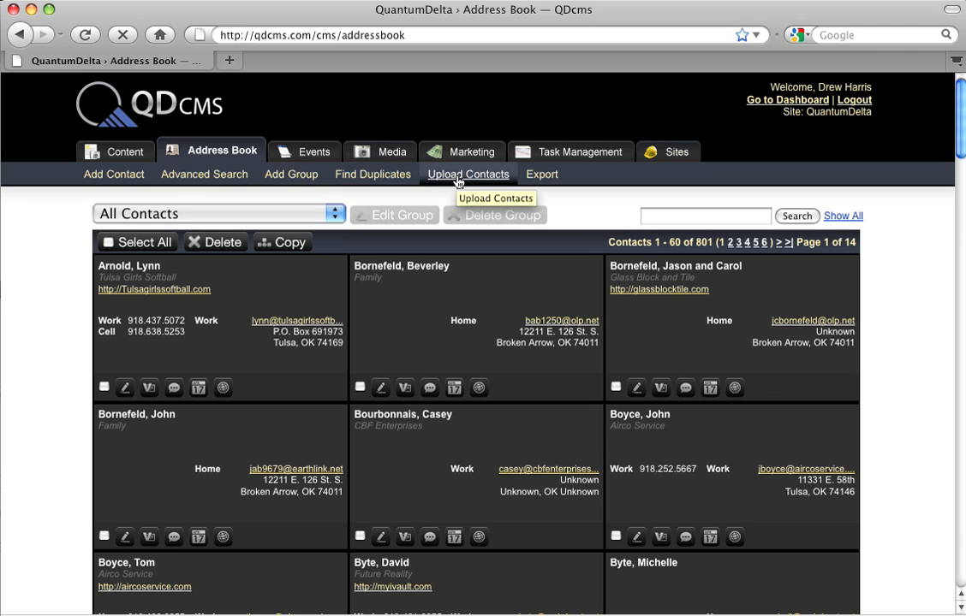
# Examine the Add Group form's parent group, name, status, description and keywords fields, and close it without adding a group
pyautogui.click(288, 175)
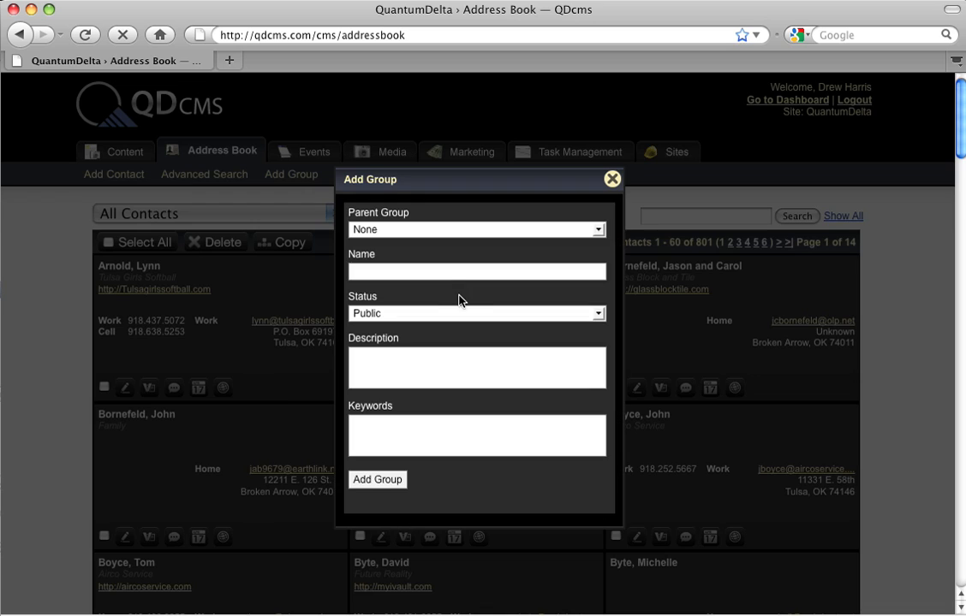
pyautogui.click(390, 231)
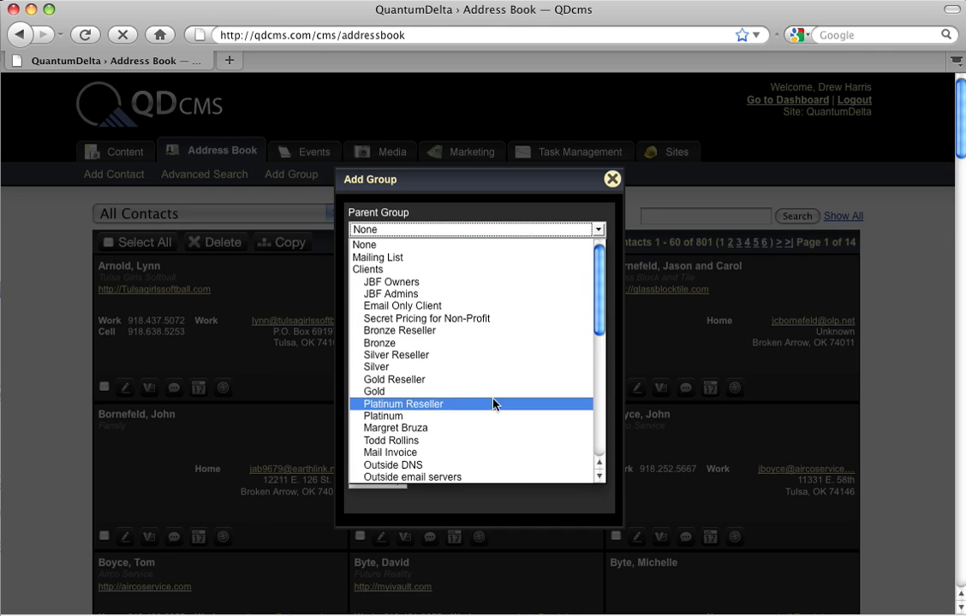
pyautogui.moveTo(601, 322); pyautogui.dragTo(601, 451)
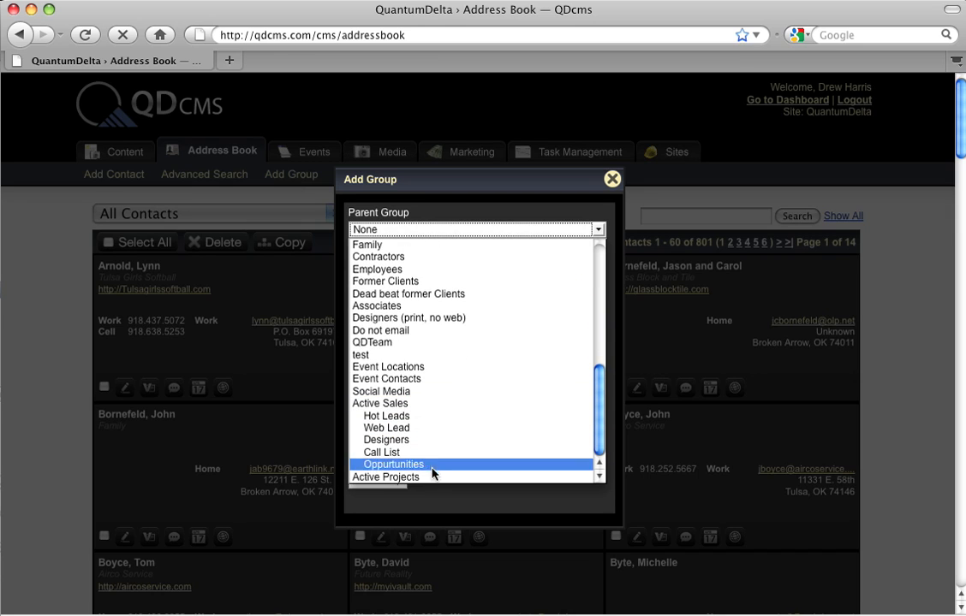
pyautogui.click(597, 233)
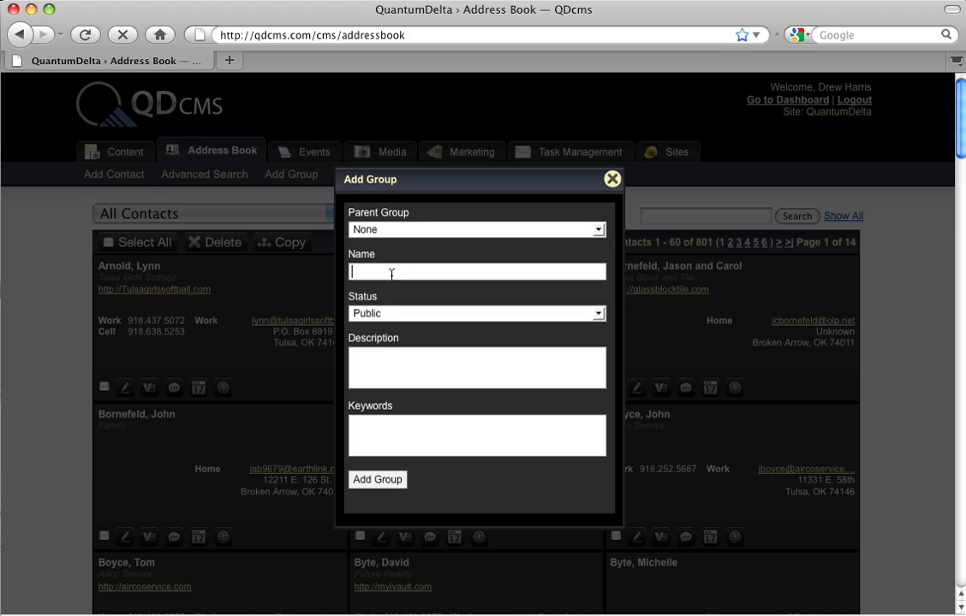
pyautogui.click(401, 313)
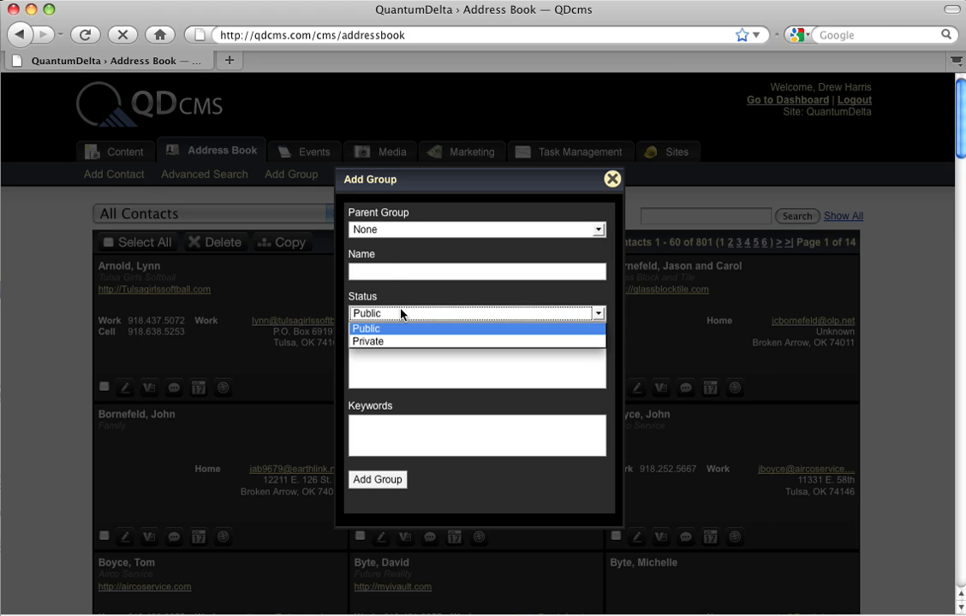
pyautogui.click(401, 313)
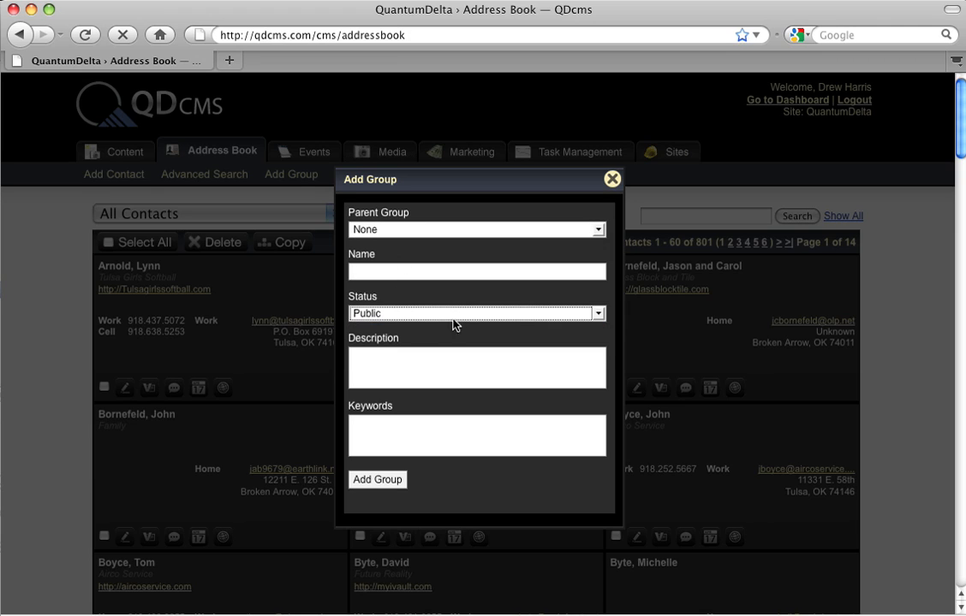
pyautogui.click(408, 365)
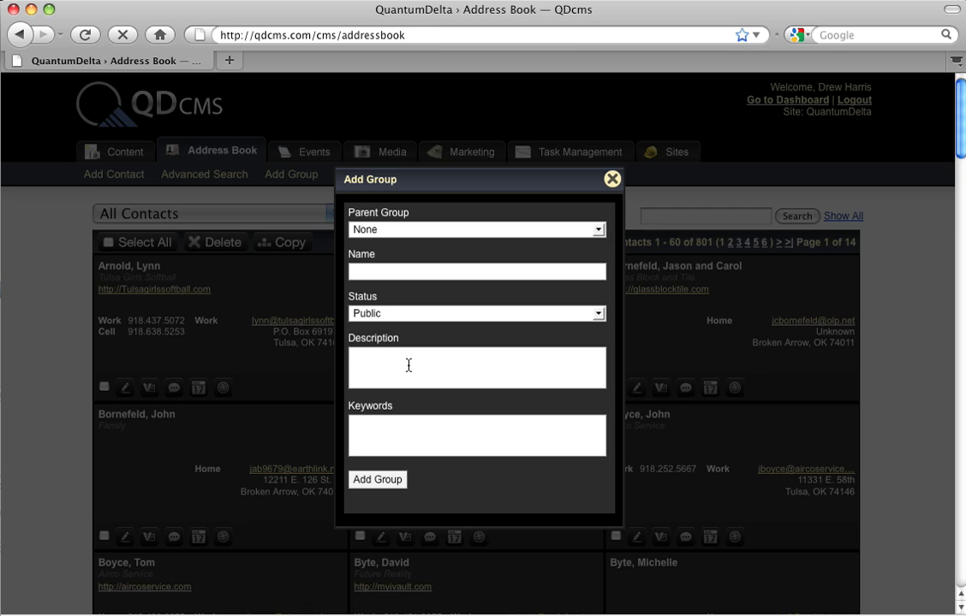
pyautogui.click(392, 437)
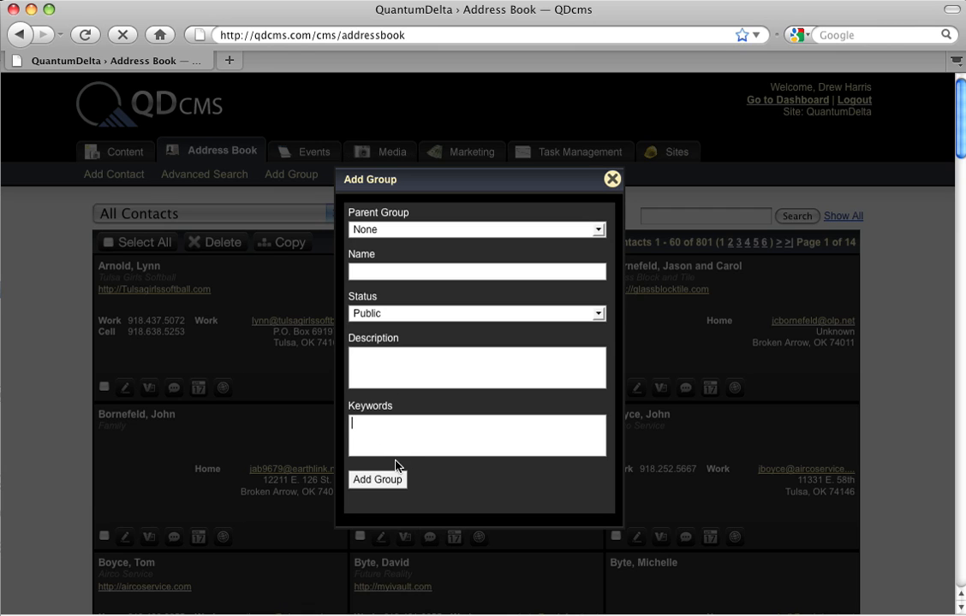
pyautogui.click(612, 179)
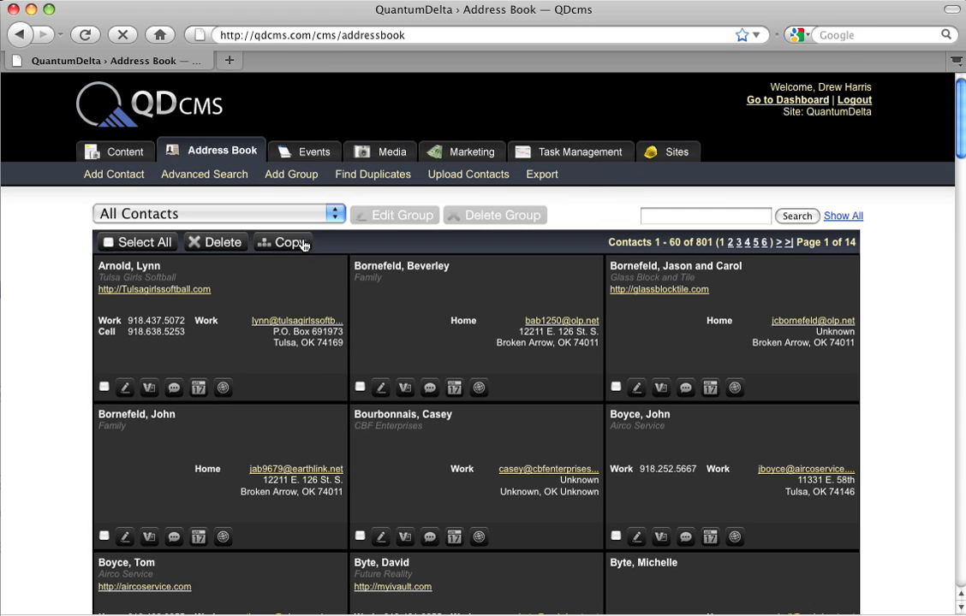
# View the contacts of the Active Projects, Active Sales, Call List and Clients groups in turn, and return to All Contacts
pyautogui.click(330, 214)
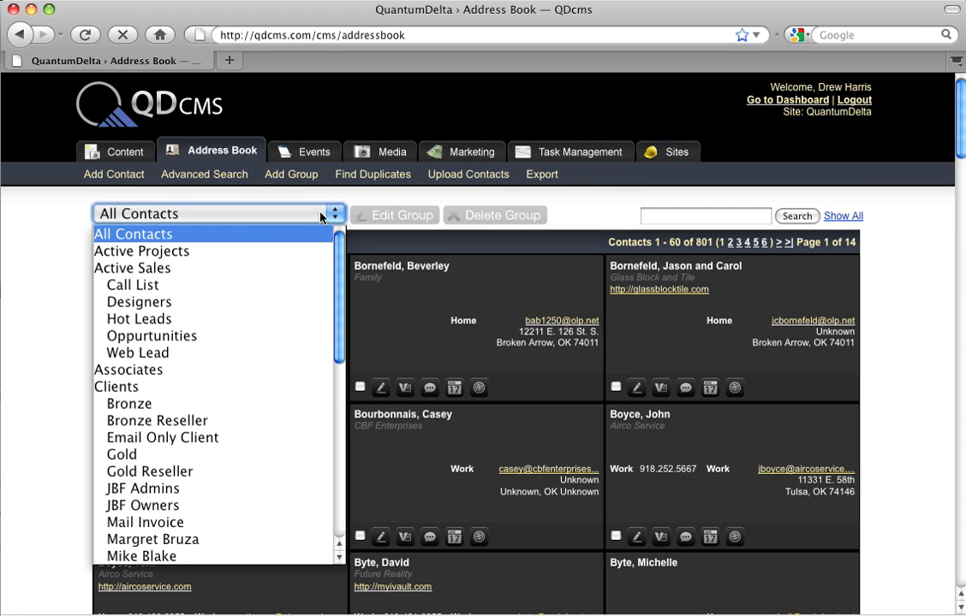
pyautogui.click(190, 251)
pyautogui.click(244, 217)
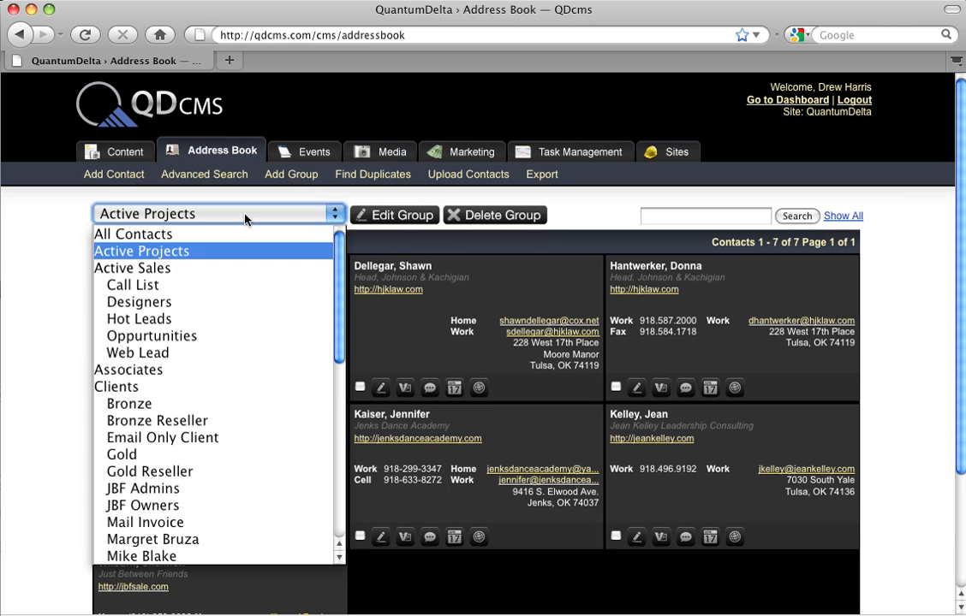
pyautogui.click(185, 267)
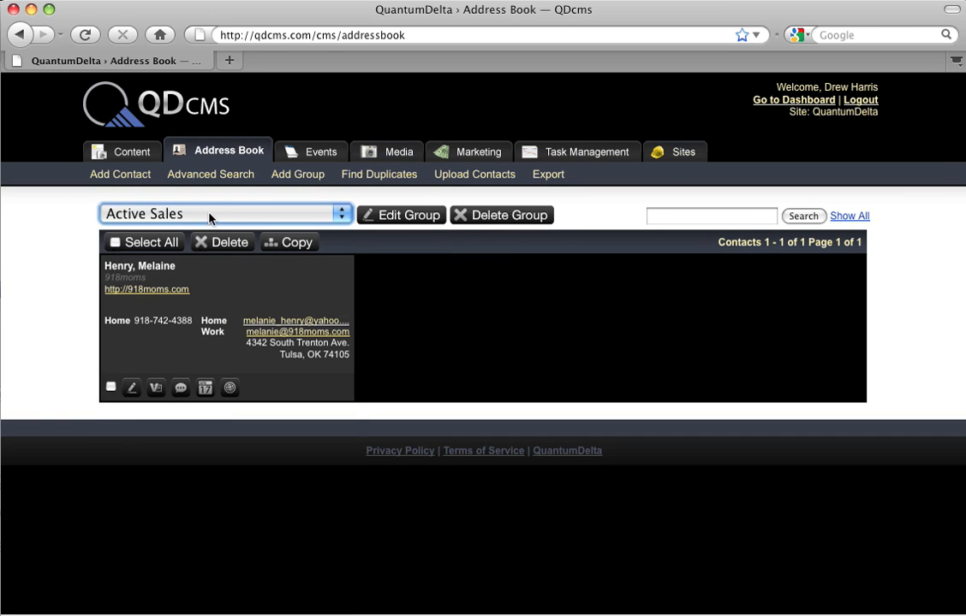
pyautogui.click(211, 217)
pyautogui.click(185, 283)
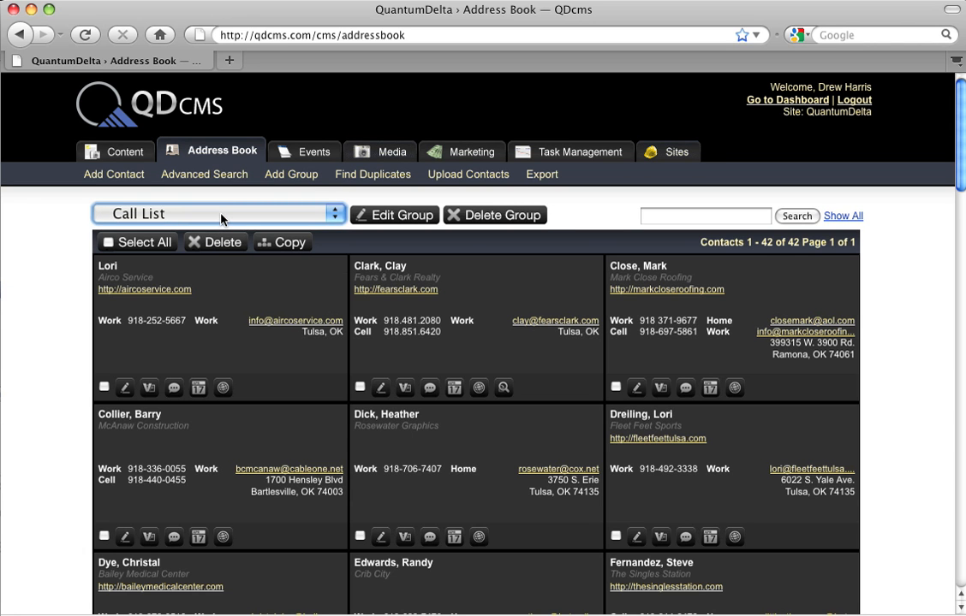
pyautogui.click(221, 219)
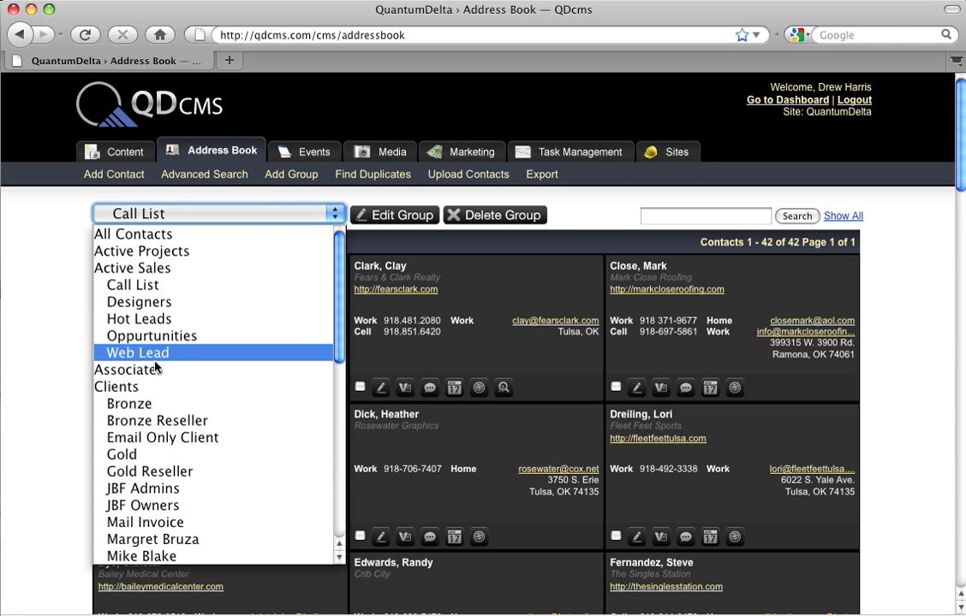
pyautogui.click(133, 388)
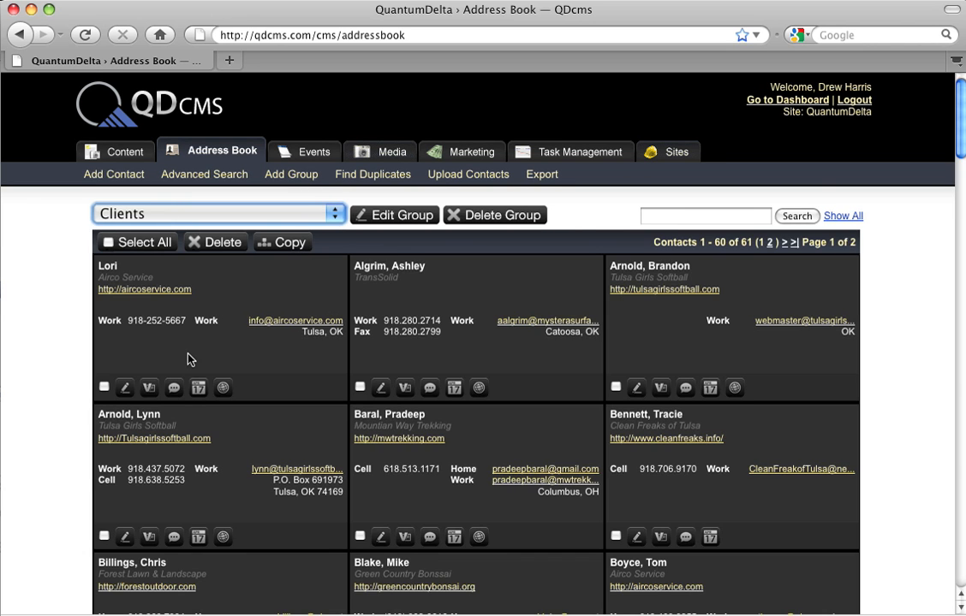
pyautogui.click(279, 216)
pyautogui.click(205, 232)
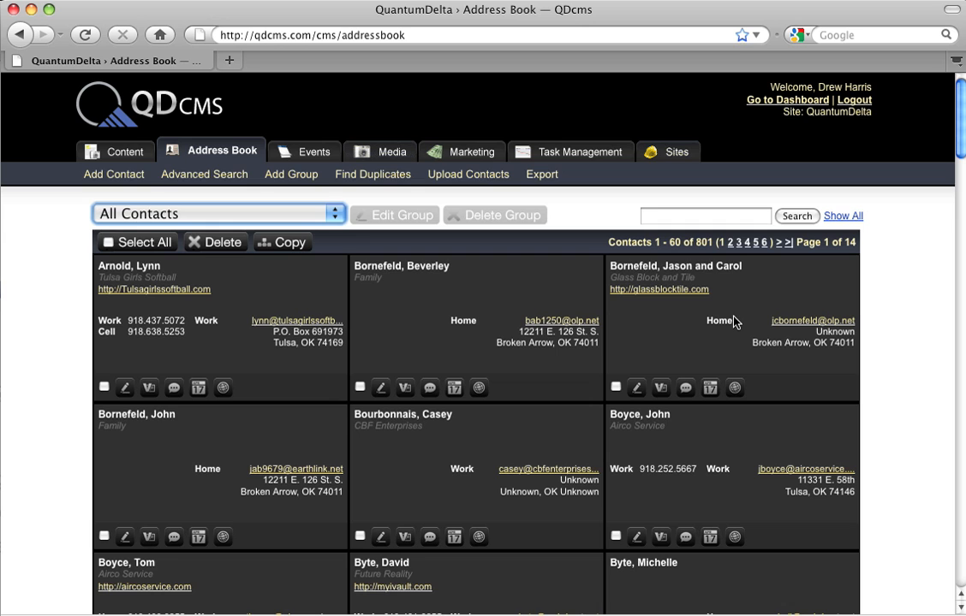
# Filter the contacts to the Active Projects group, and open and close its edit form without saving
pyautogui.click(334, 214)
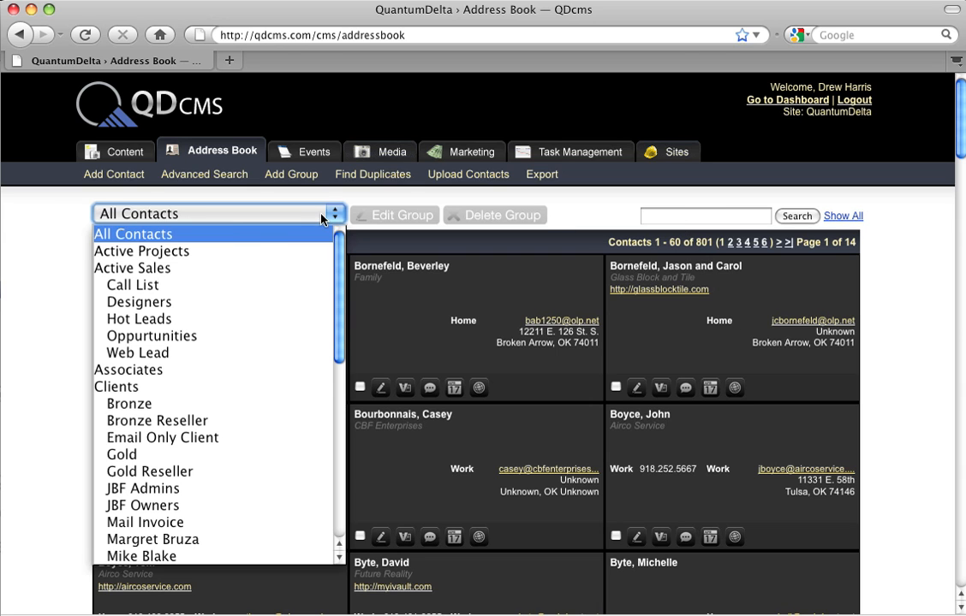
pyautogui.click(232, 253)
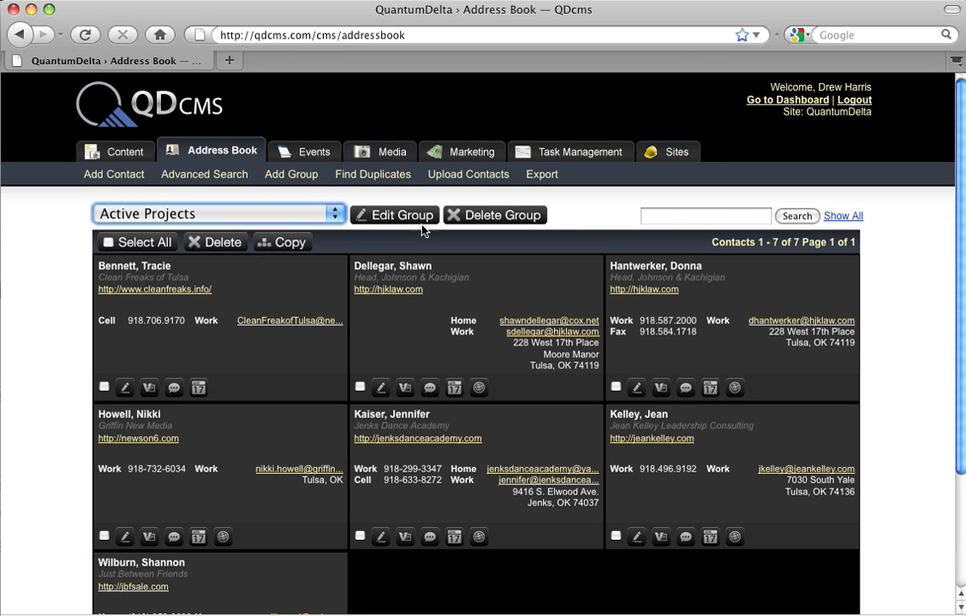
pyautogui.click(418, 220)
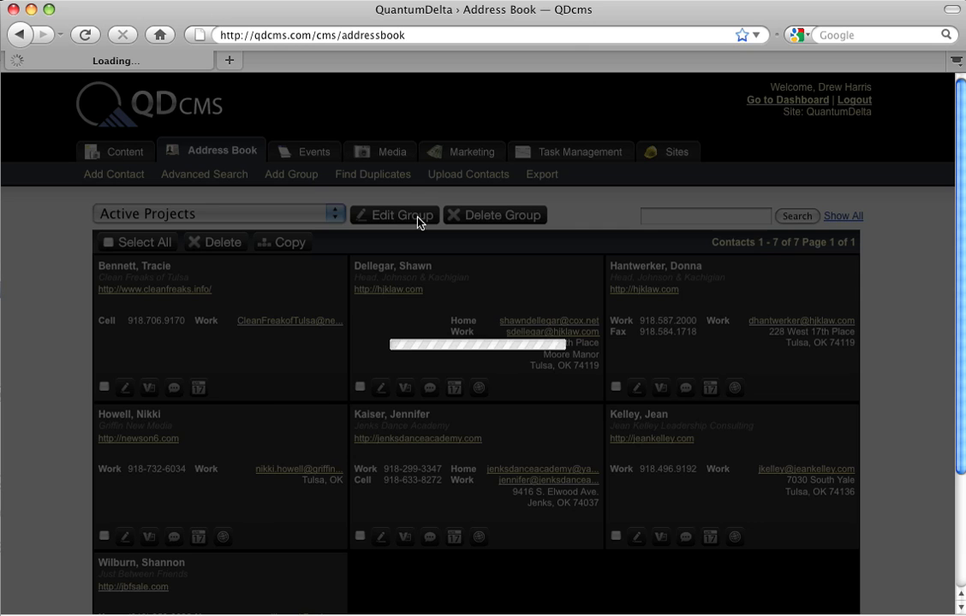
pyautogui.click(612, 180)
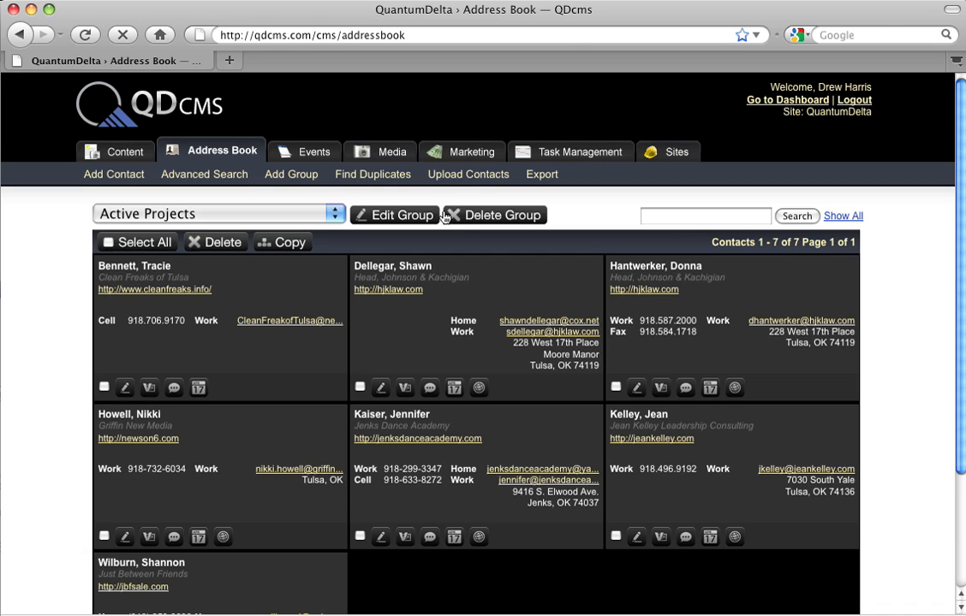
# Start deleting the Active Projects group and dismiss the confirmation without deleting it
pyautogui.click(466, 215)
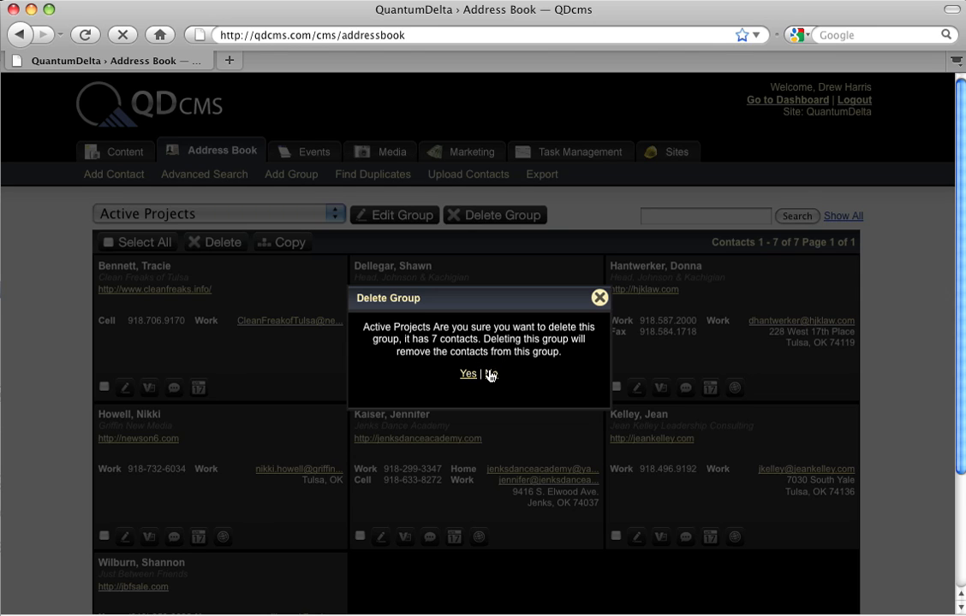
pyautogui.click(600, 300)
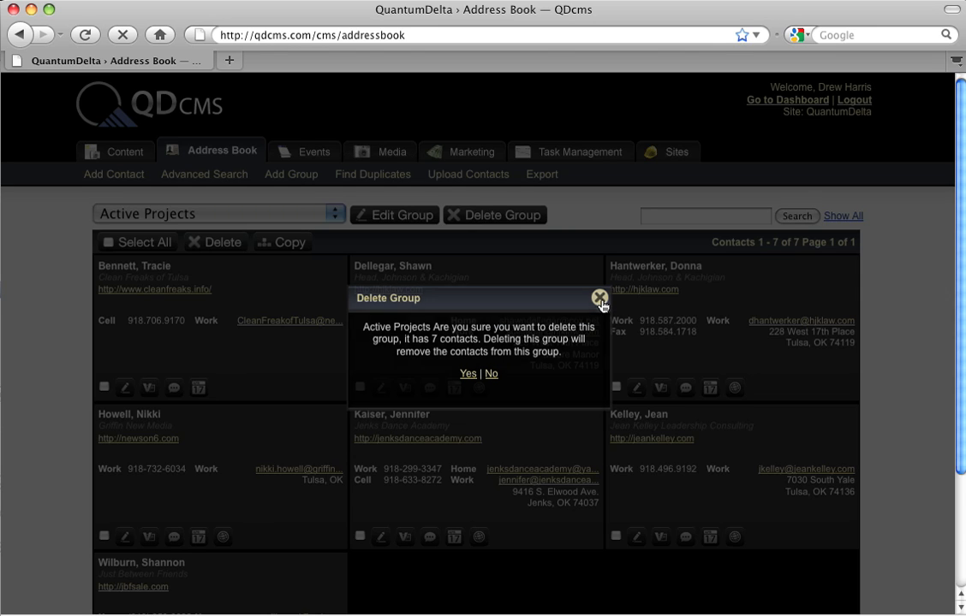
# Open the edit forms of the Active Projects and Call List groups in turn without saving, and return to All Contacts
pyautogui.click(379, 220)
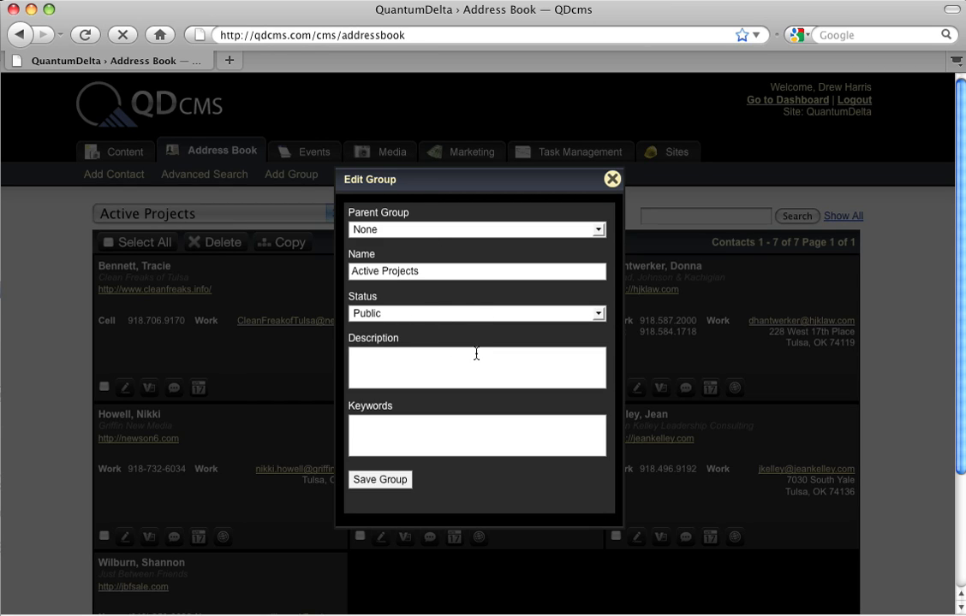
pyautogui.click(612, 179)
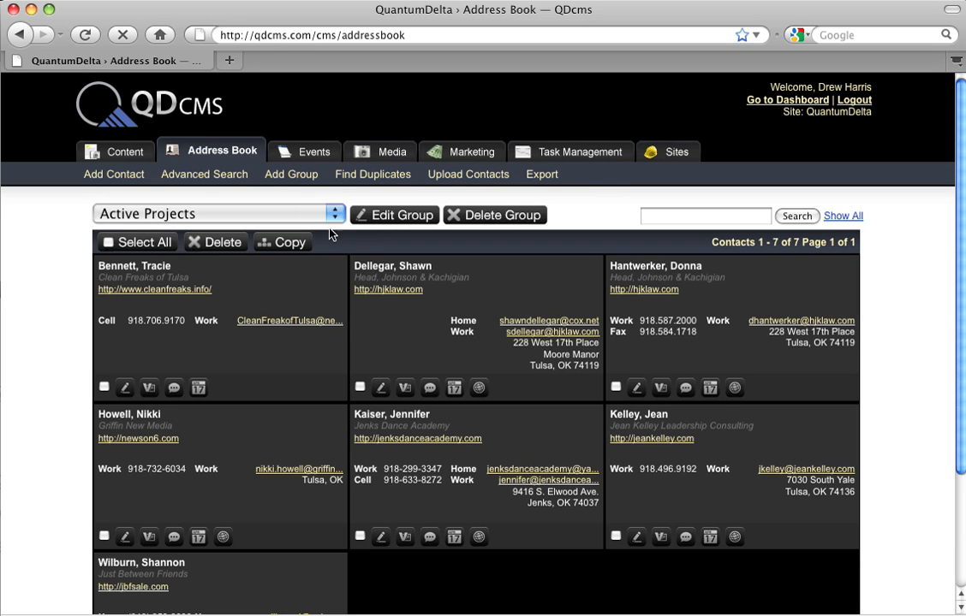
pyautogui.click(333, 214)
pyautogui.click(137, 284)
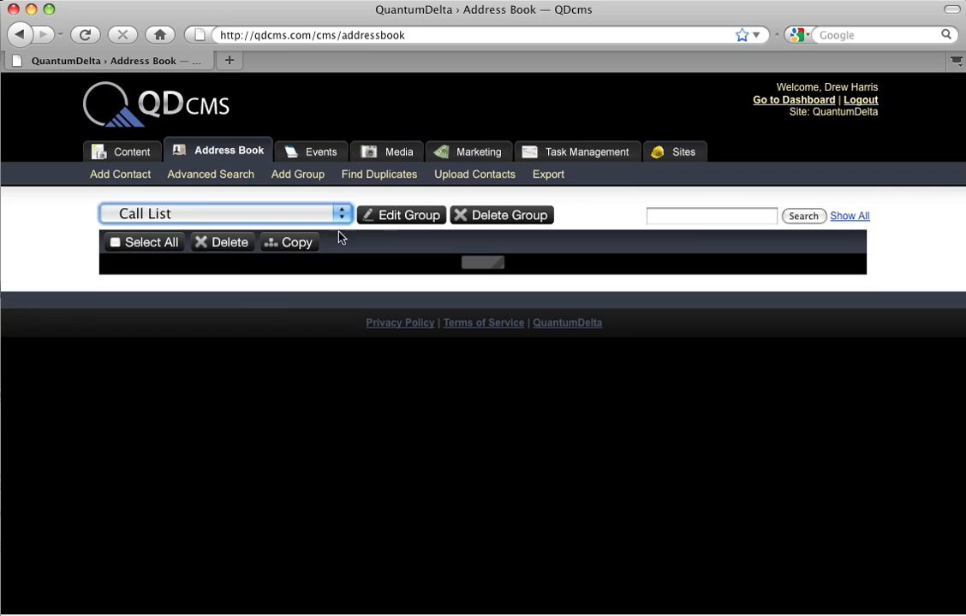
pyautogui.click(399, 216)
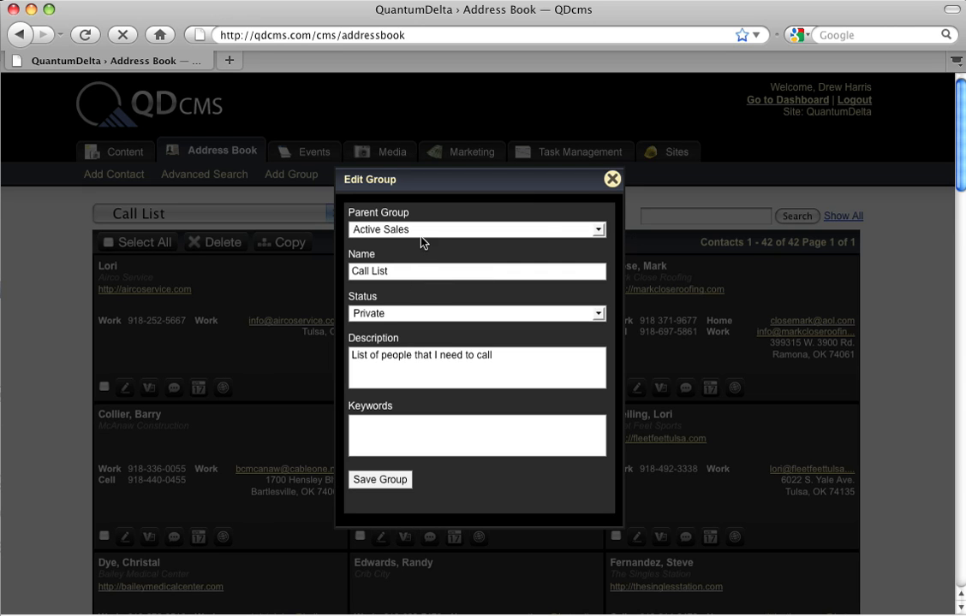
pyautogui.click(612, 179)
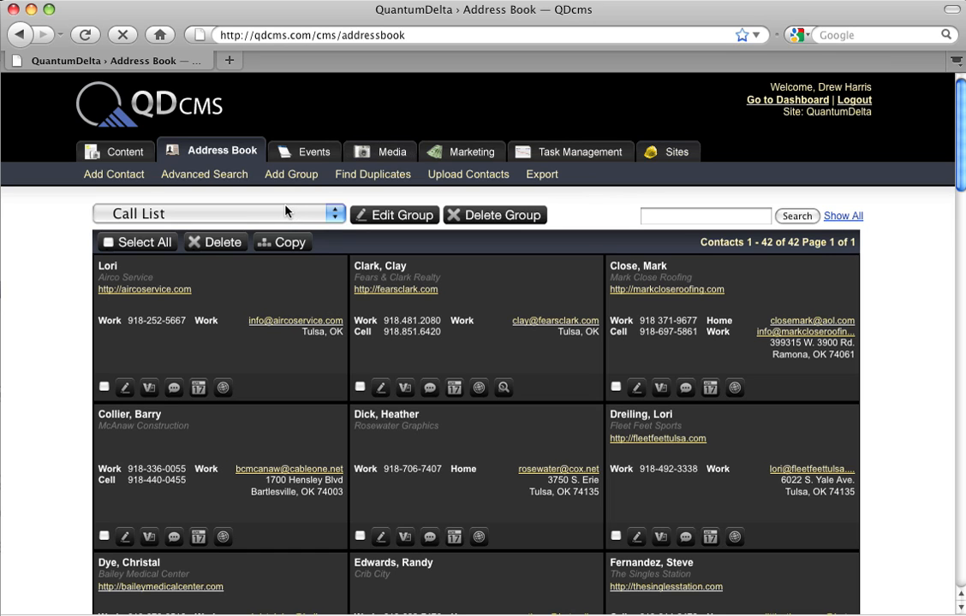
pyautogui.click(194, 214)
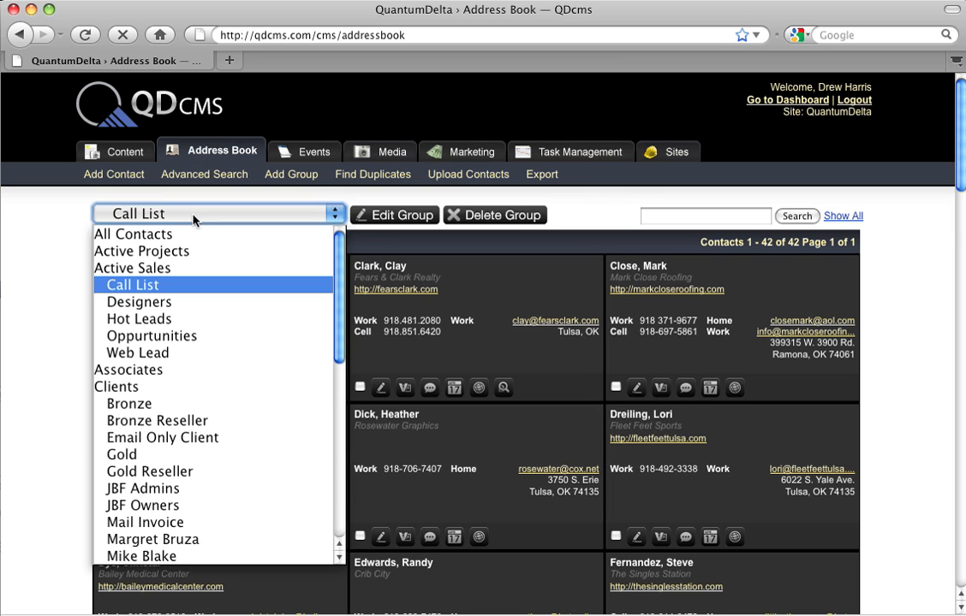
pyautogui.click(175, 234)
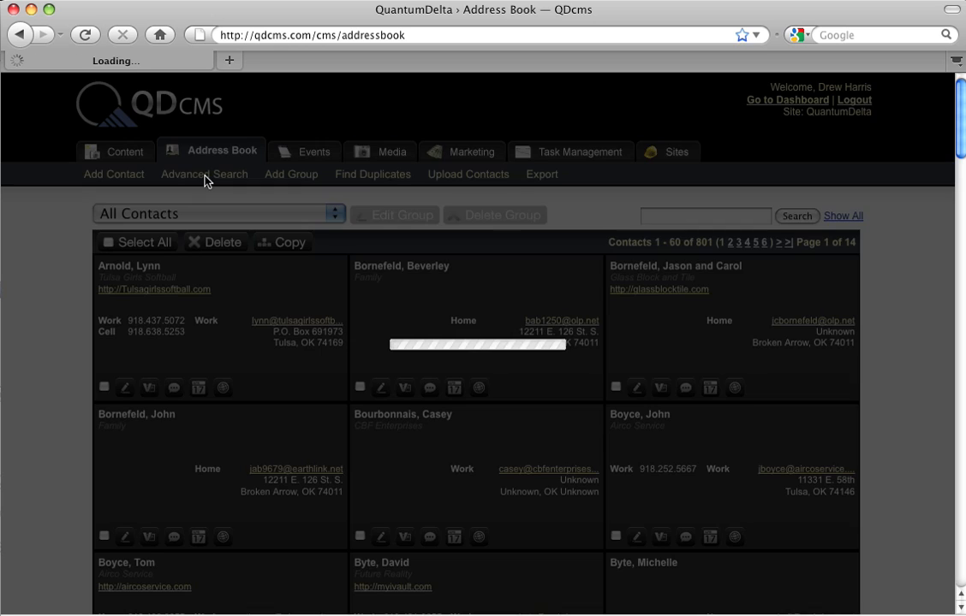
# Open Advanced Search and examine its name, company, title, phone, address, city, zip, event, registration date and social network fields
pyautogui.click(206, 175)
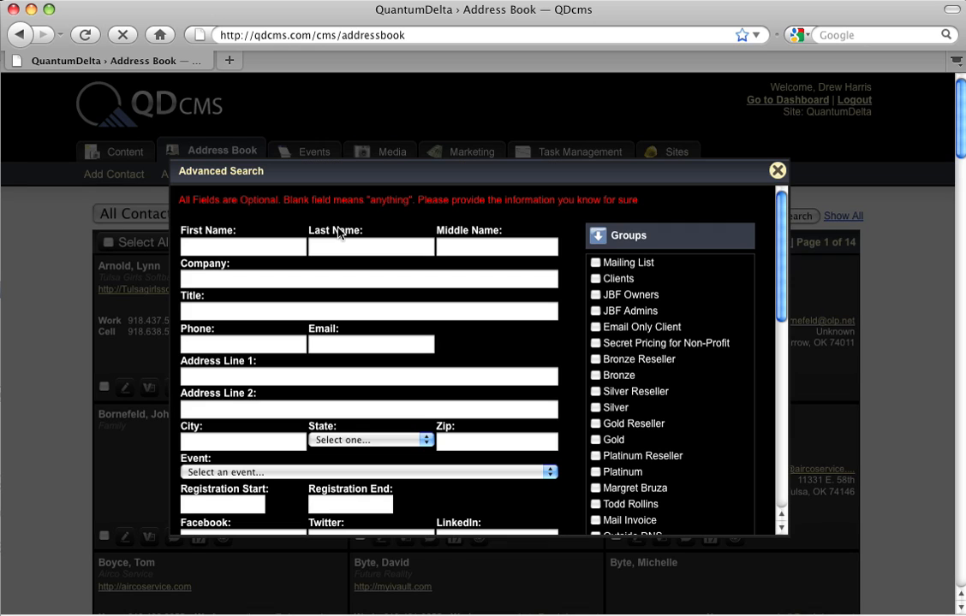
pyautogui.click(240, 248)
pyautogui.click(370, 249)
pyautogui.click(509, 249)
pyautogui.click(261, 280)
pyautogui.click(223, 311)
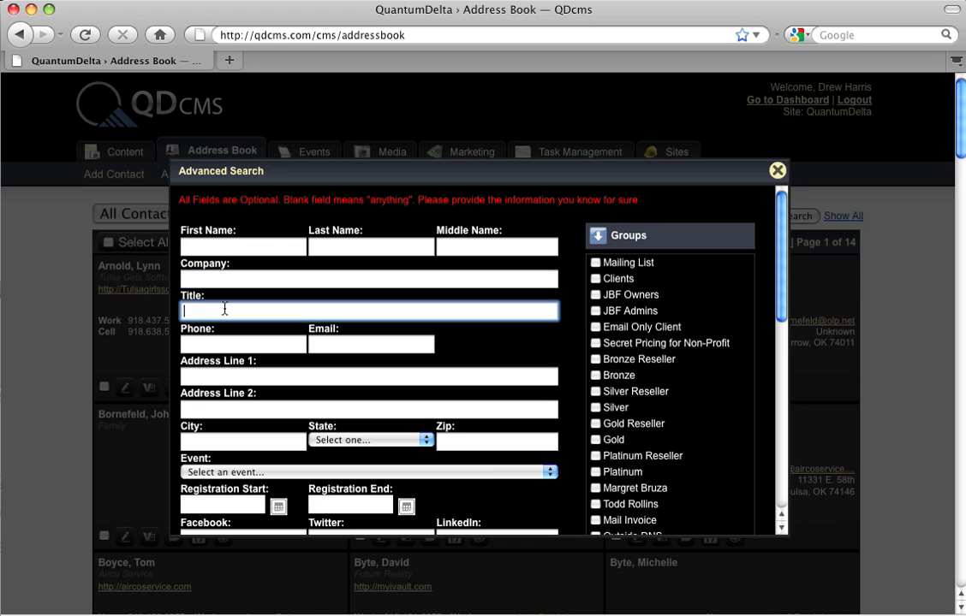
pyautogui.click(214, 343)
pyautogui.click(187, 376)
pyautogui.click(190, 408)
pyautogui.click(187, 440)
pyautogui.click(502, 443)
pyautogui.click(345, 473)
pyautogui.click(345, 484)
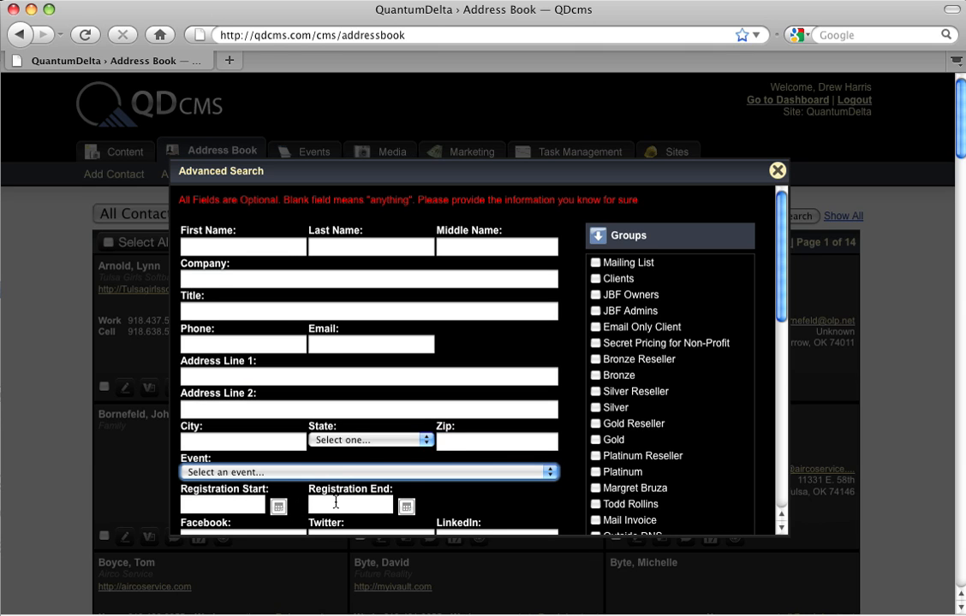
pyautogui.scroll(-4, 250, 514)
pyautogui.scroll(4, 291, 490)
# Select and deselect the Clients group as an Advanced Search criterion, and close the form without searching
pyautogui.click(595, 279)
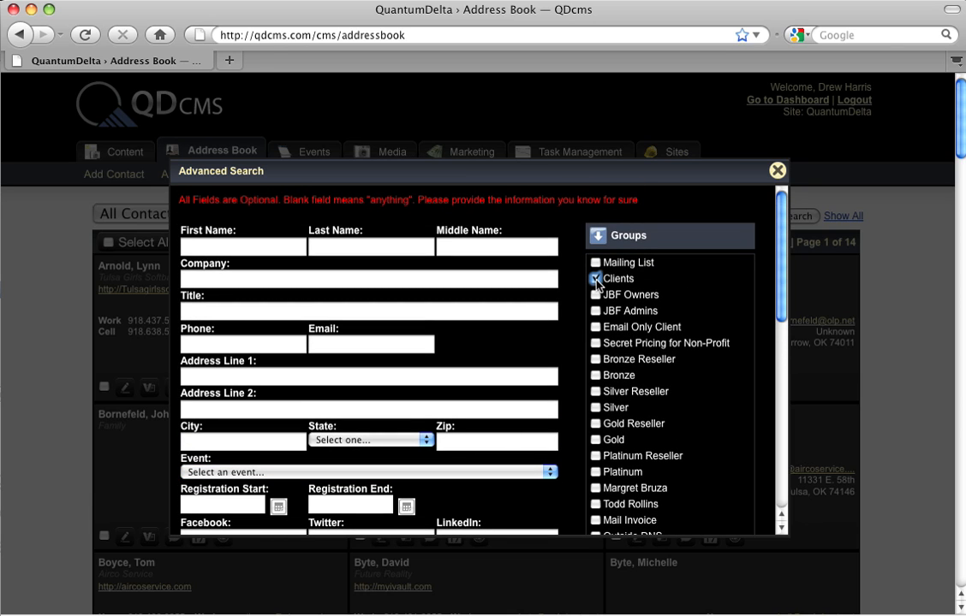
pyautogui.click(595, 280)
pyautogui.moveTo(778, 275)
pyautogui.mouseDown()
pyautogui.moveTo(782, 489)
pyautogui.moveTo(761, 274)
pyautogui.mouseUp()
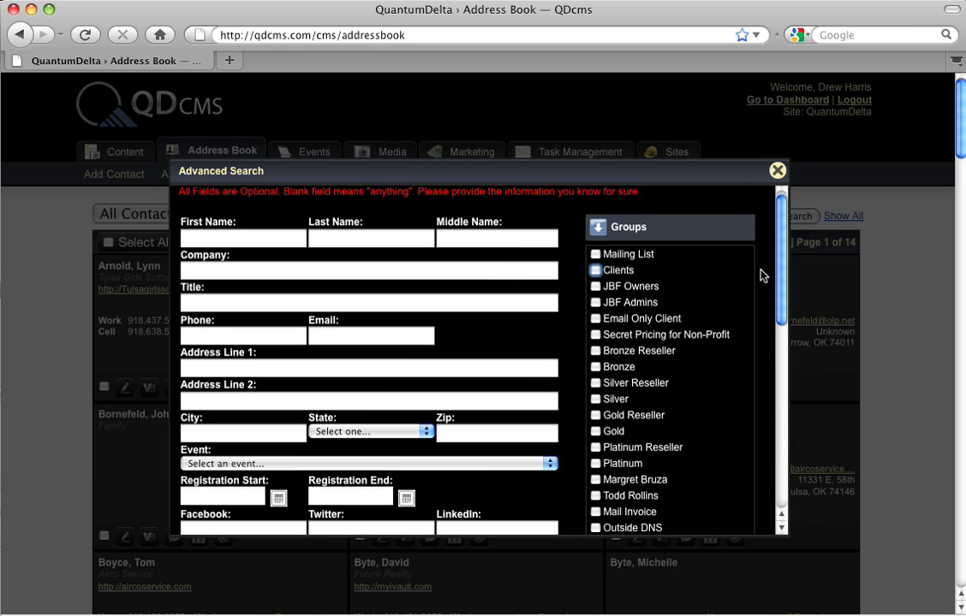
pyautogui.click(776, 171)
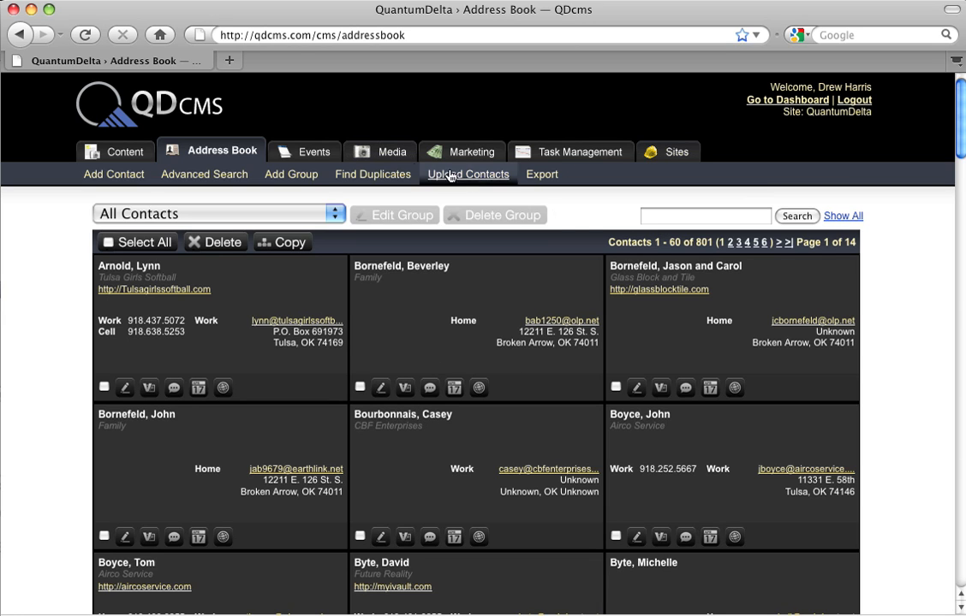
# Find duplicate contacts that share the same Name, look through them, and show all contacts again
pyautogui.click(345, 175)
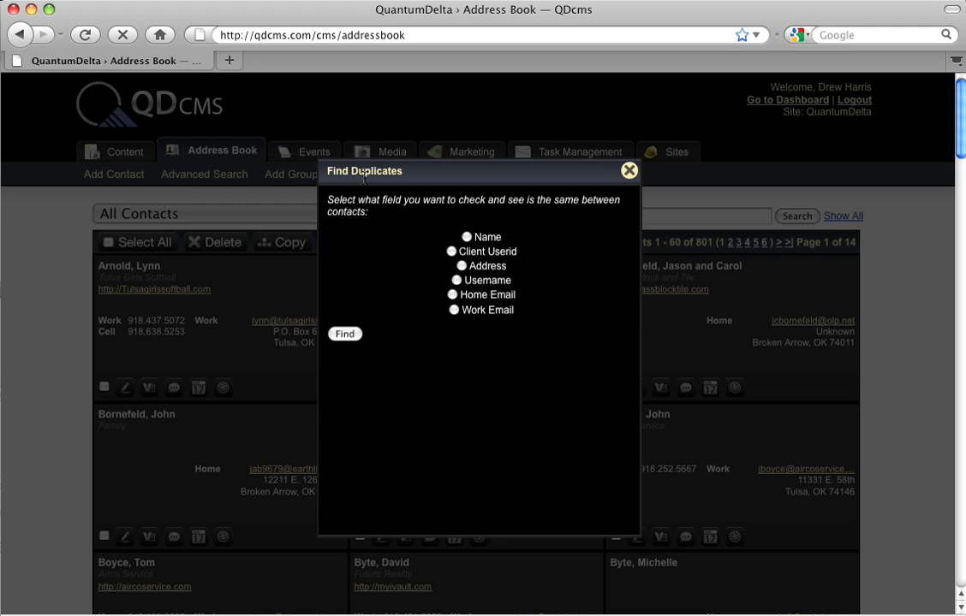
pyautogui.click(469, 236)
pyautogui.click(347, 336)
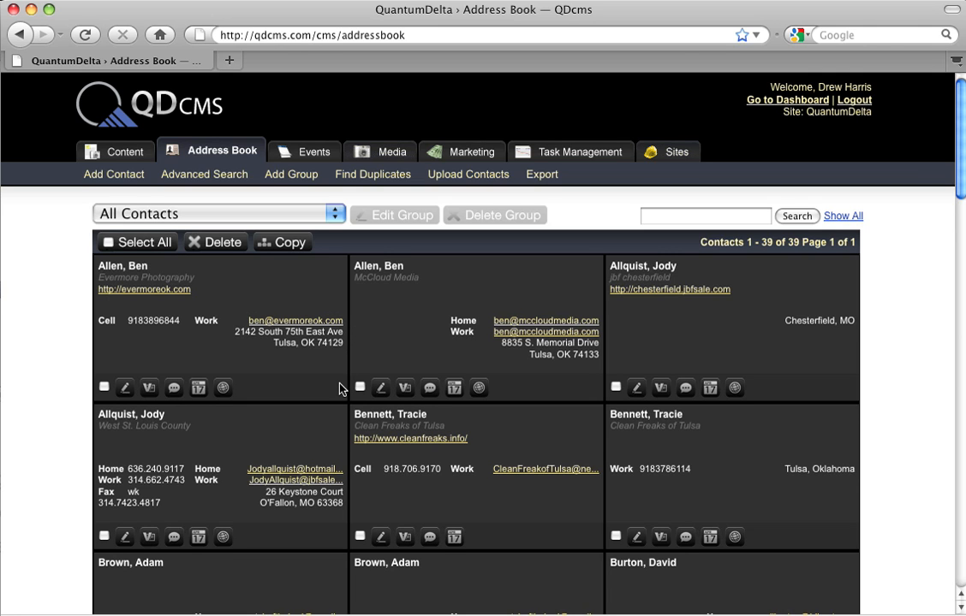
pyautogui.scroll(-5, 340, 389)
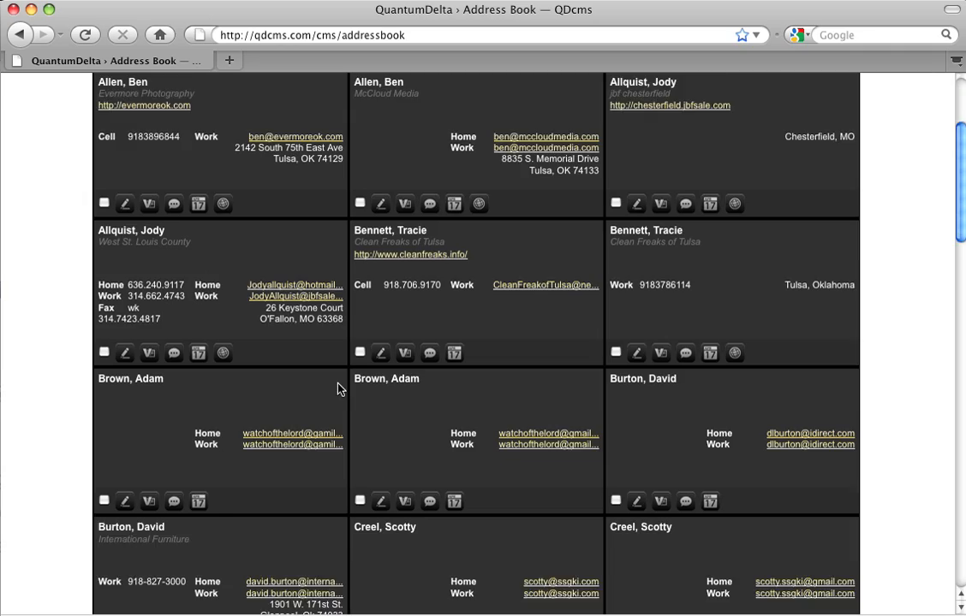
pyautogui.scroll(-2, 339, 389)
pyautogui.moveTo(960, 241); pyautogui.dragTo(949, 77)
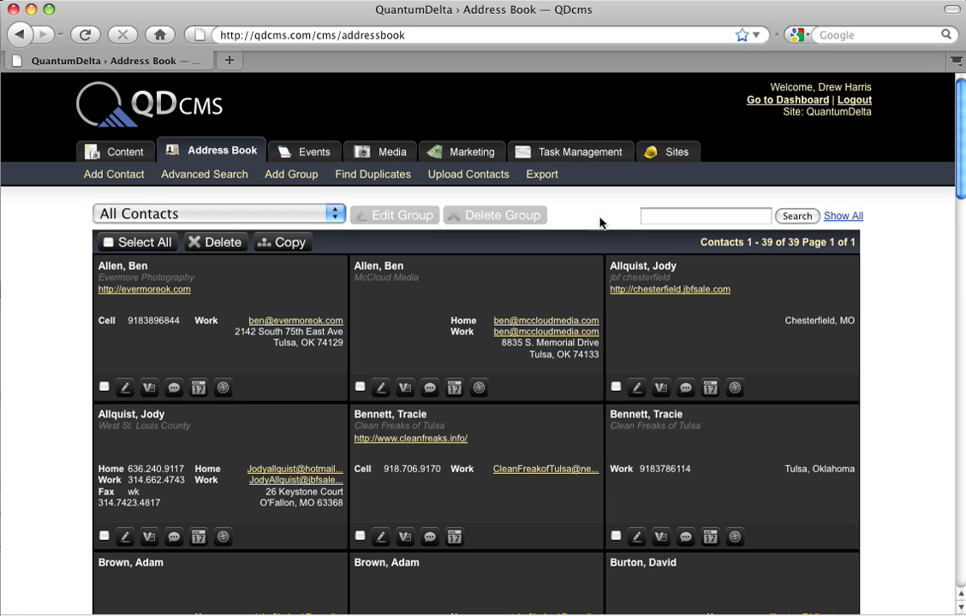
pyautogui.click(858, 216)
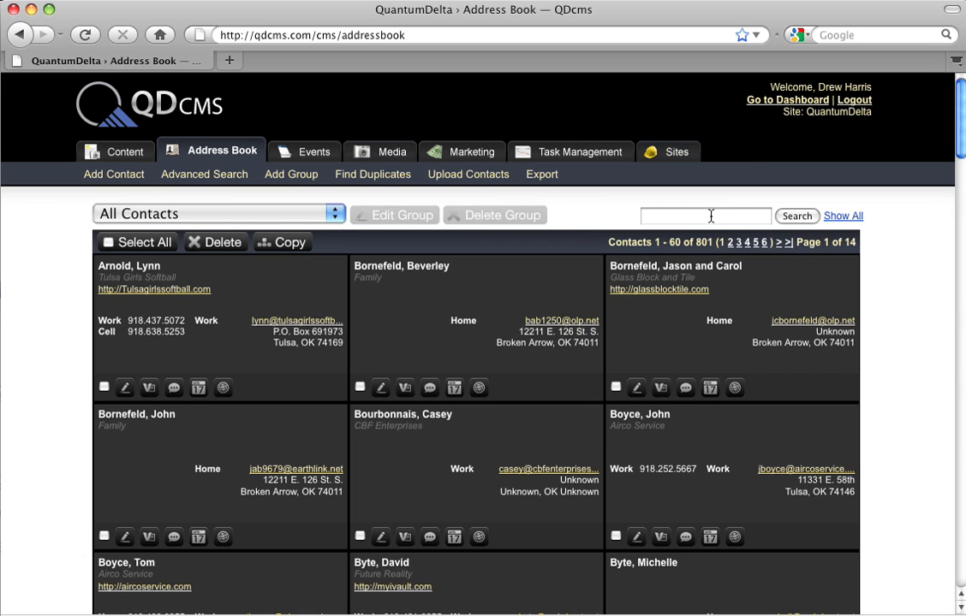
# Search all contacts for "th" twice, returning to the full contact list after each search
pyautogui.click(707, 216)
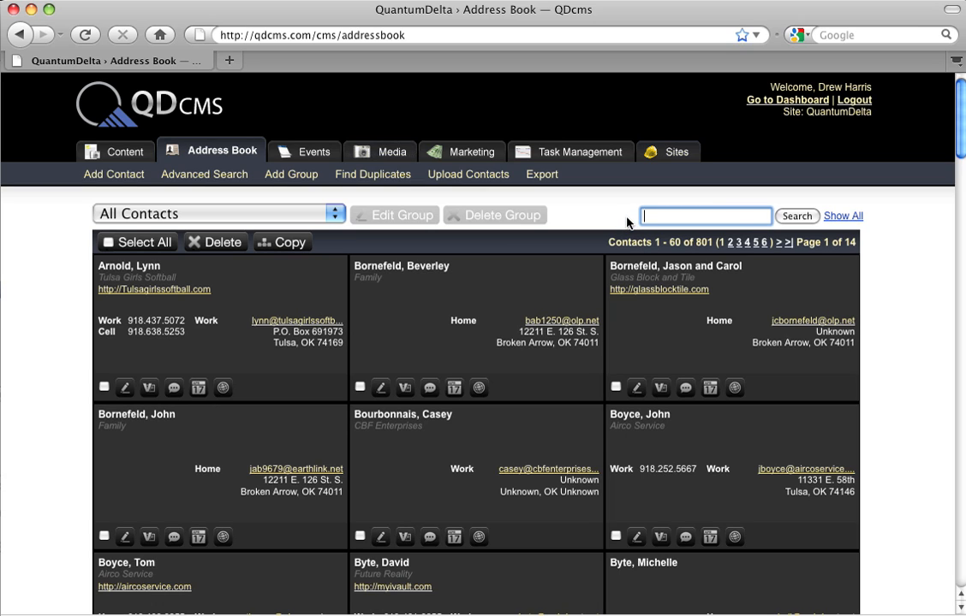
pyautogui.write('th')
pyautogui.click(796, 215)
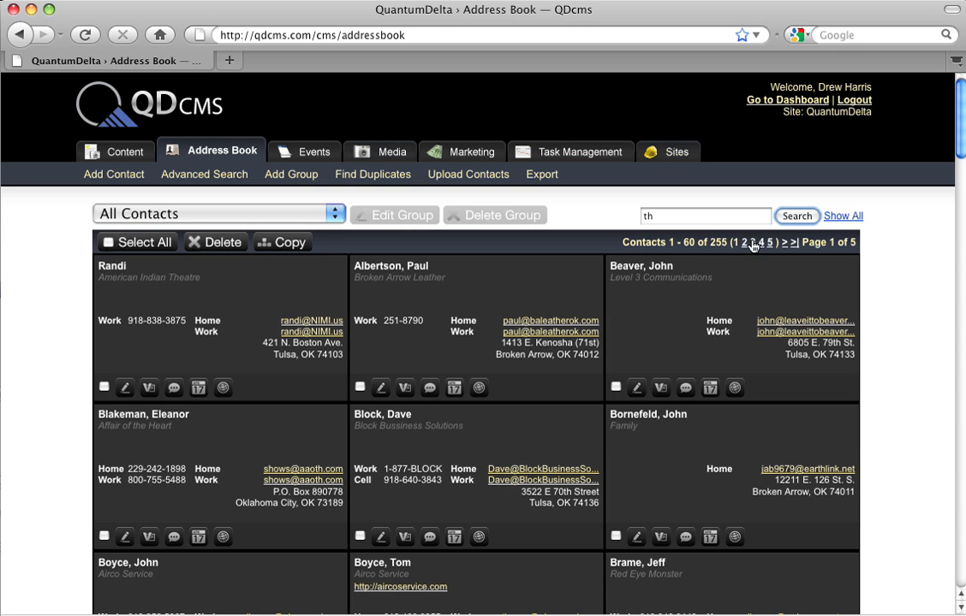
pyautogui.click(833, 221)
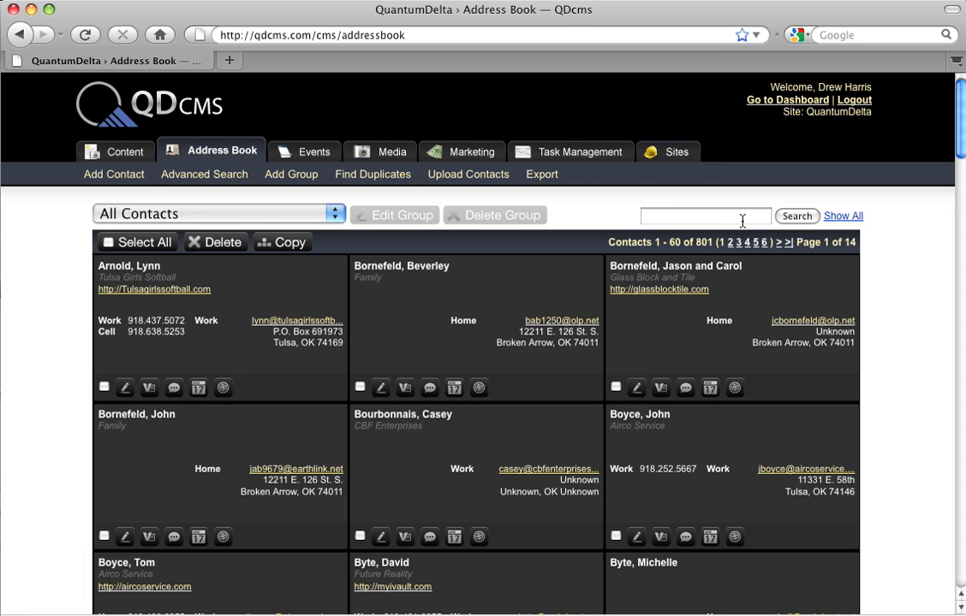
pyautogui.click(702, 214)
pyautogui.write('th')
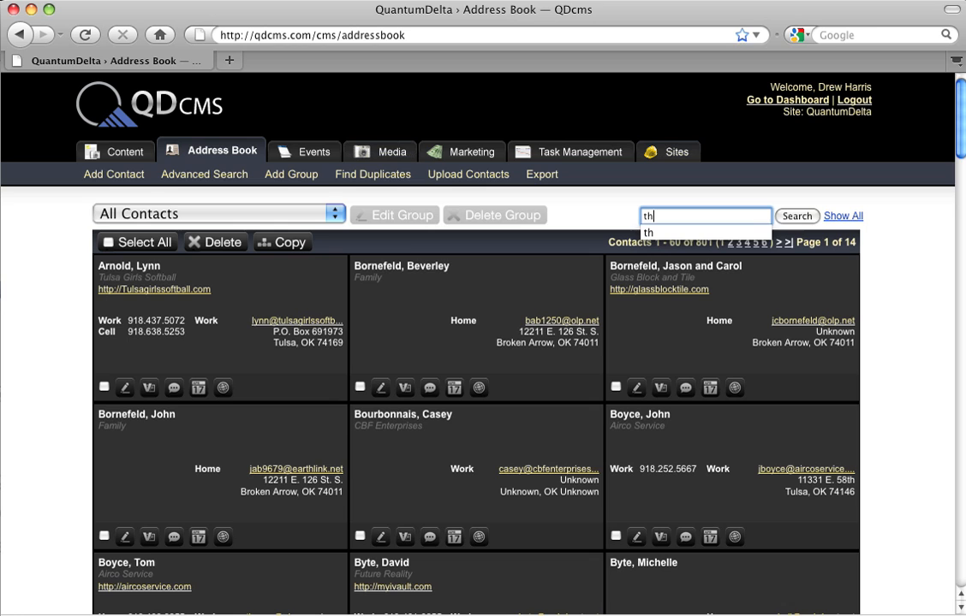
pyautogui.press('Return')
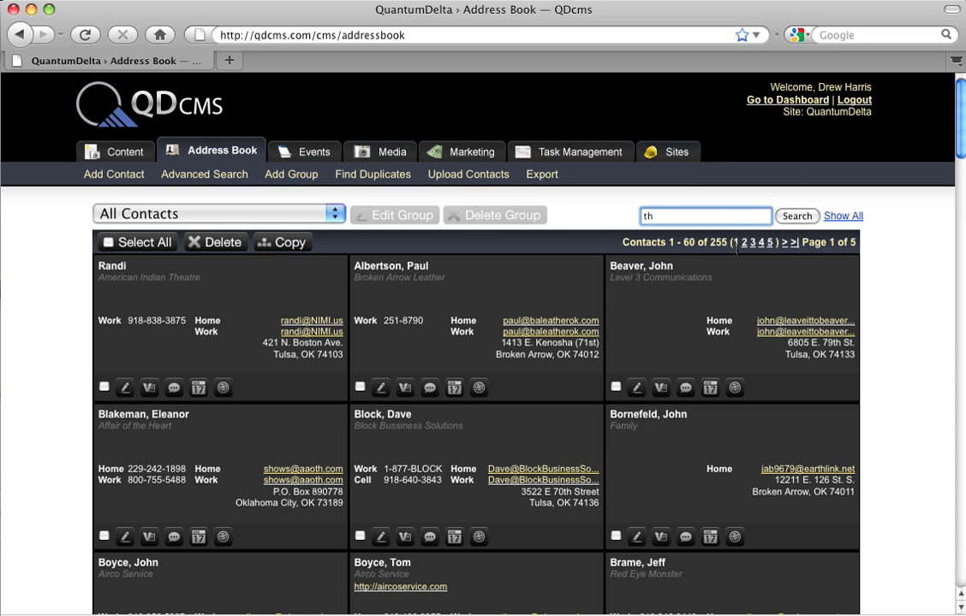
pyautogui.click(839, 217)
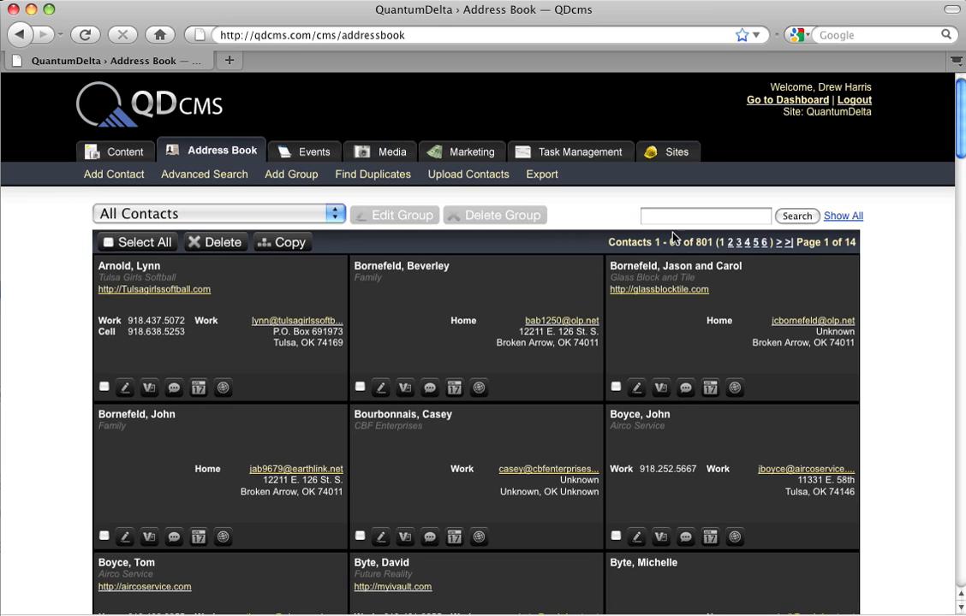
# Search for "th", view the matches within the Active Projects, Active Sales and Clients groups in turn, and clear the search
pyautogui.click(674, 219)
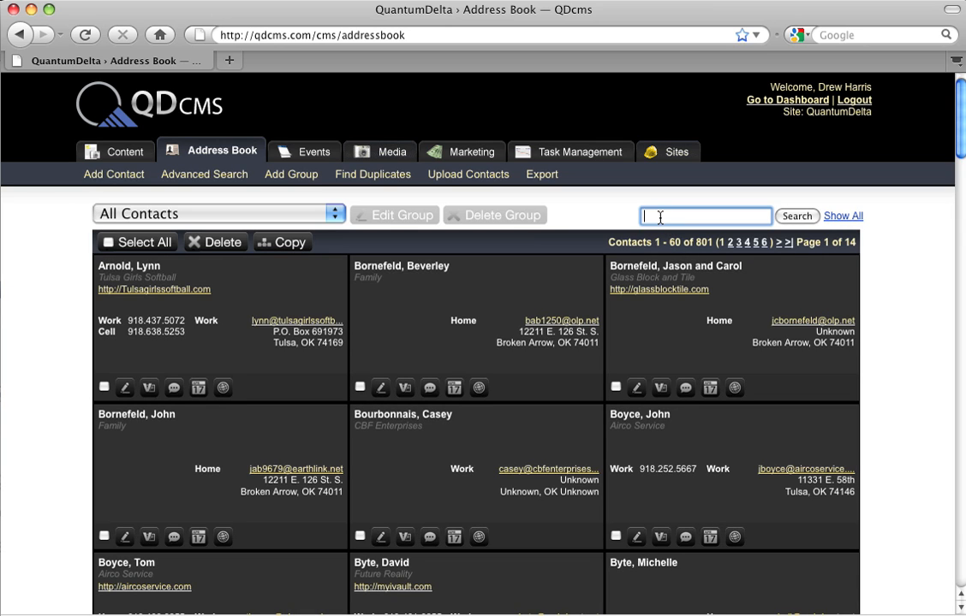
pyautogui.write('th')
pyautogui.press('Return')
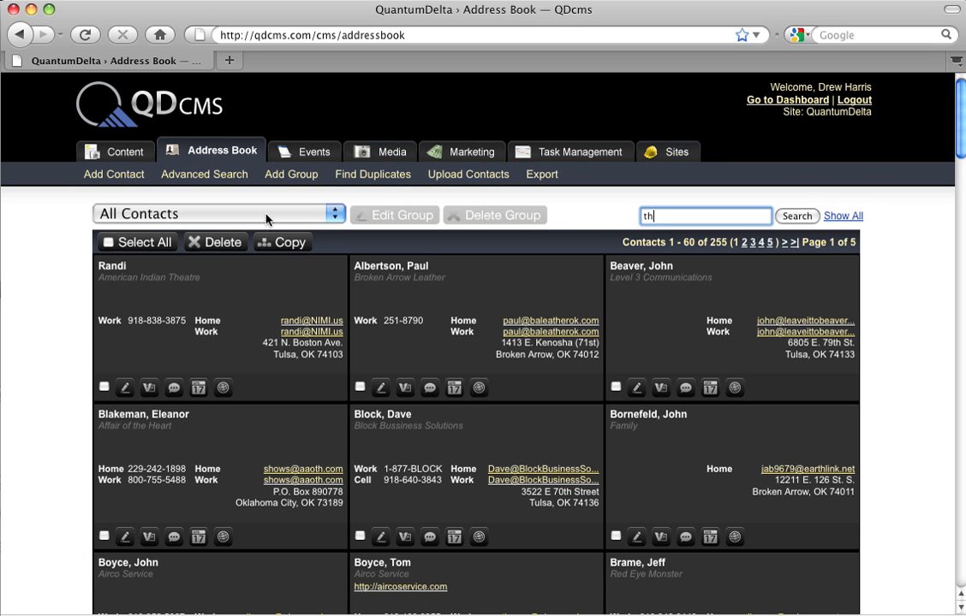
pyautogui.click(265, 216)
pyautogui.click(239, 250)
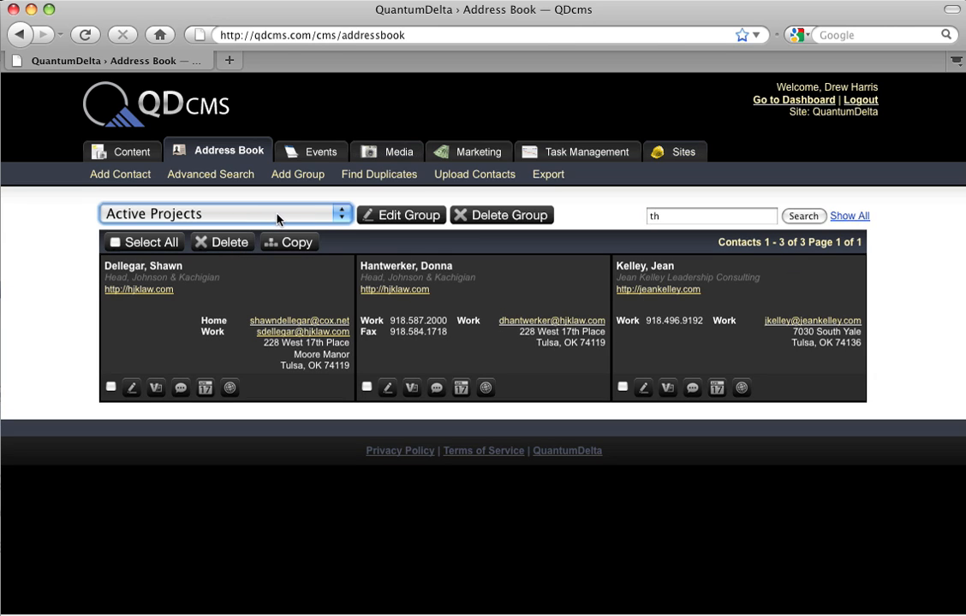
pyautogui.click(278, 218)
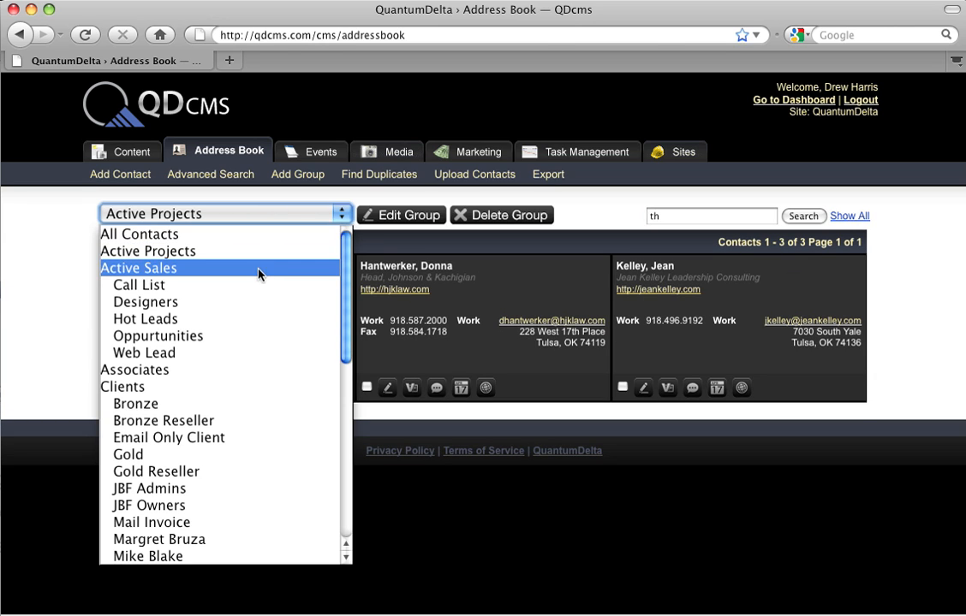
pyautogui.click(258, 276)
pyautogui.click(287, 218)
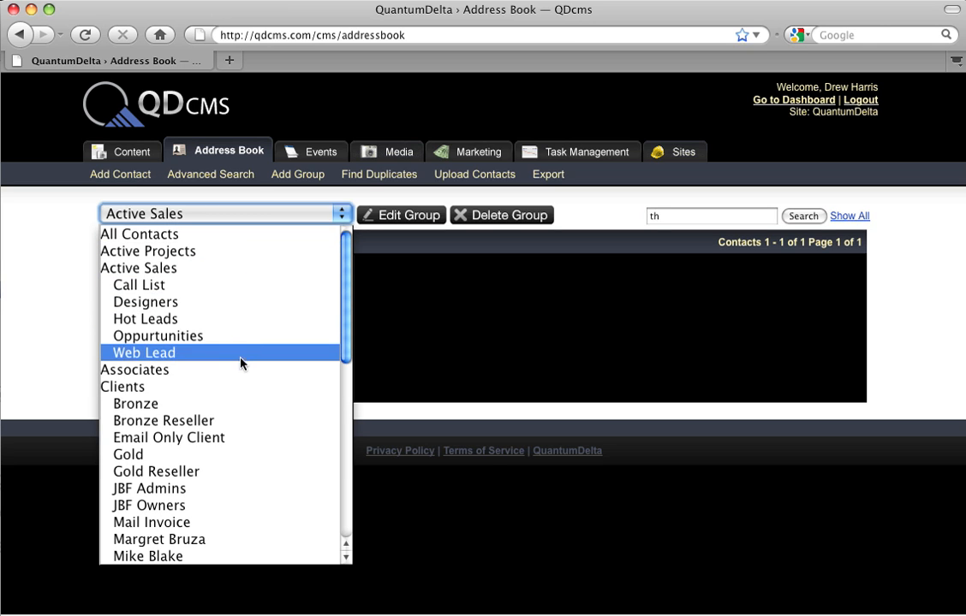
pyautogui.click(238, 387)
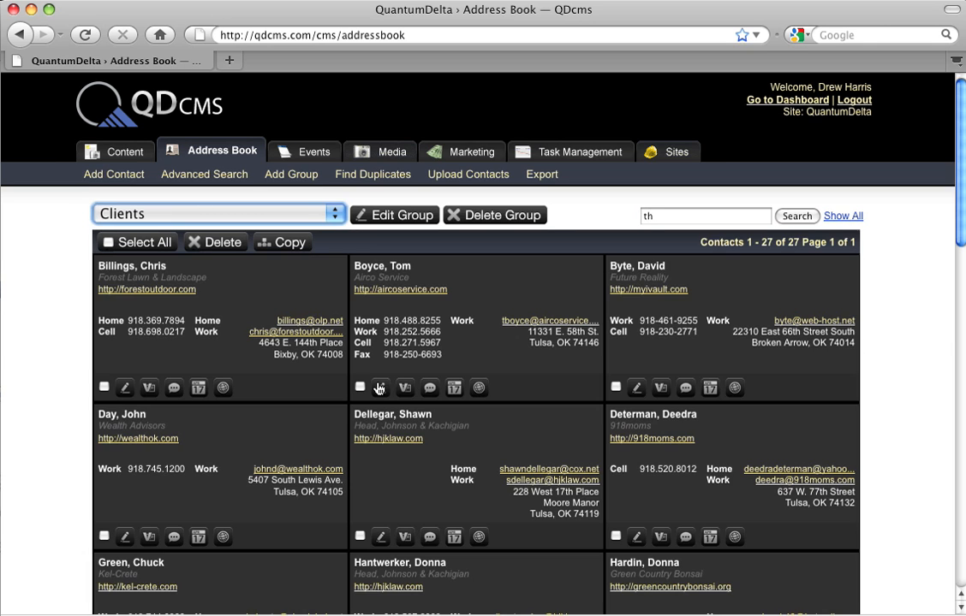
pyautogui.click(857, 220)
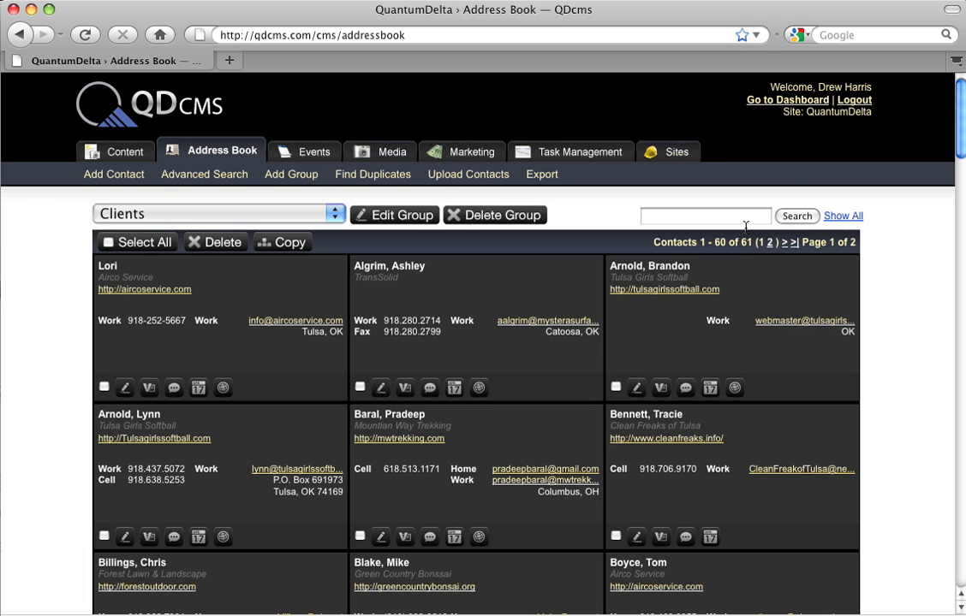
# Search the Clients group for "tra", widen the search to All Contacts, and show all contacts again
pyautogui.click(698, 221)
pyautogui.write('tra')
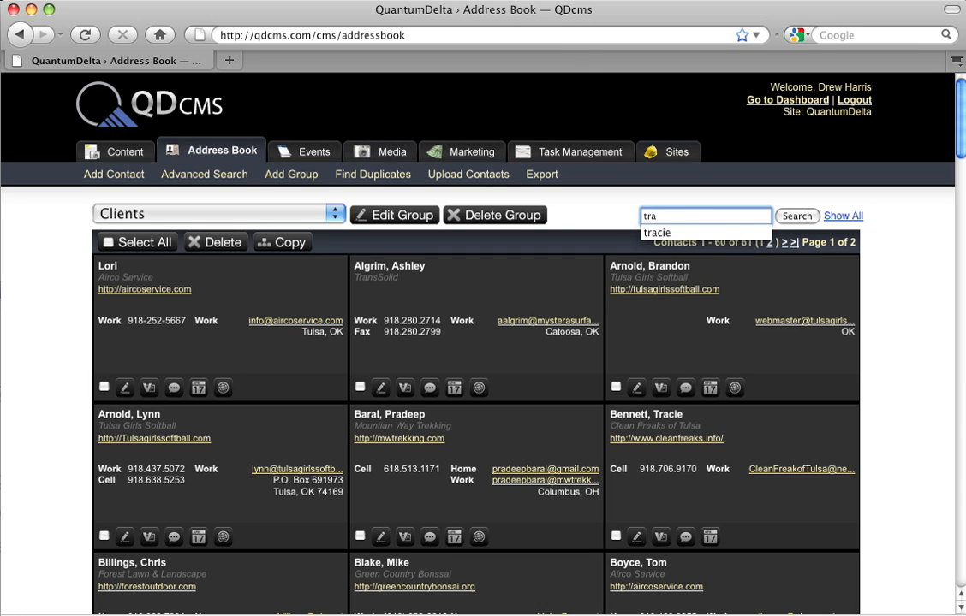
pyautogui.press('Return')
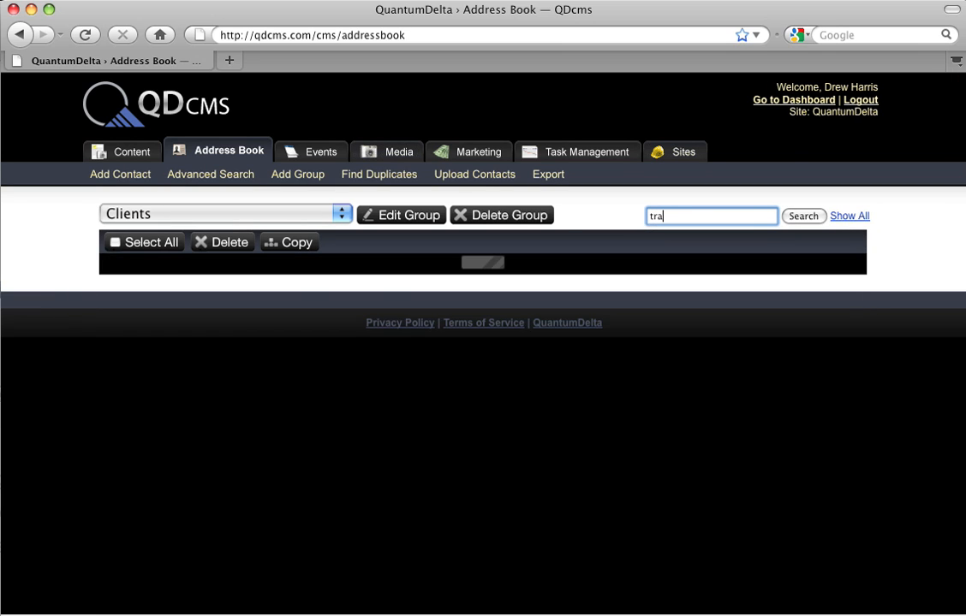
pyautogui.click(310, 214)
pyautogui.click(244, 240)
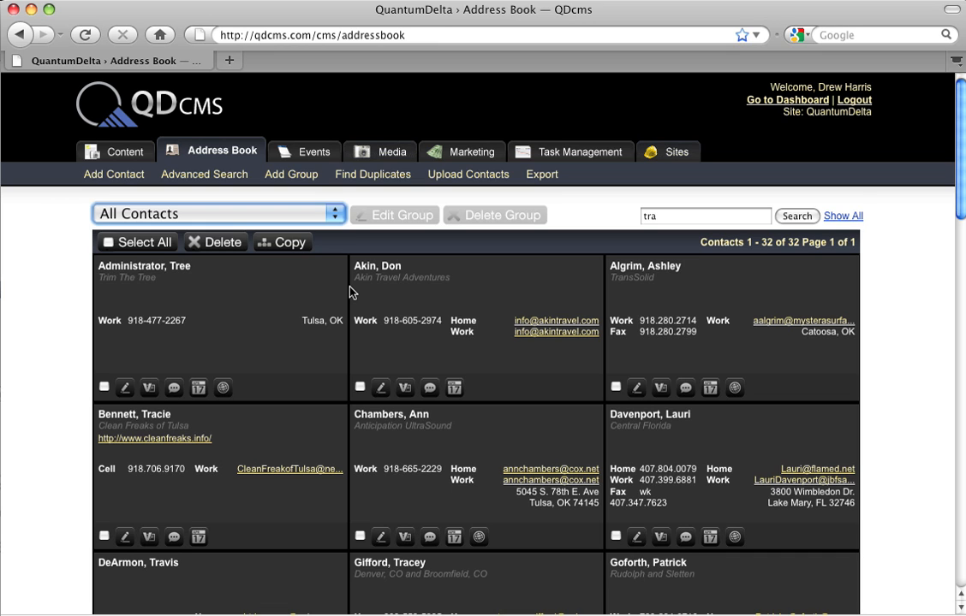
pyautogui.click(832, 215)
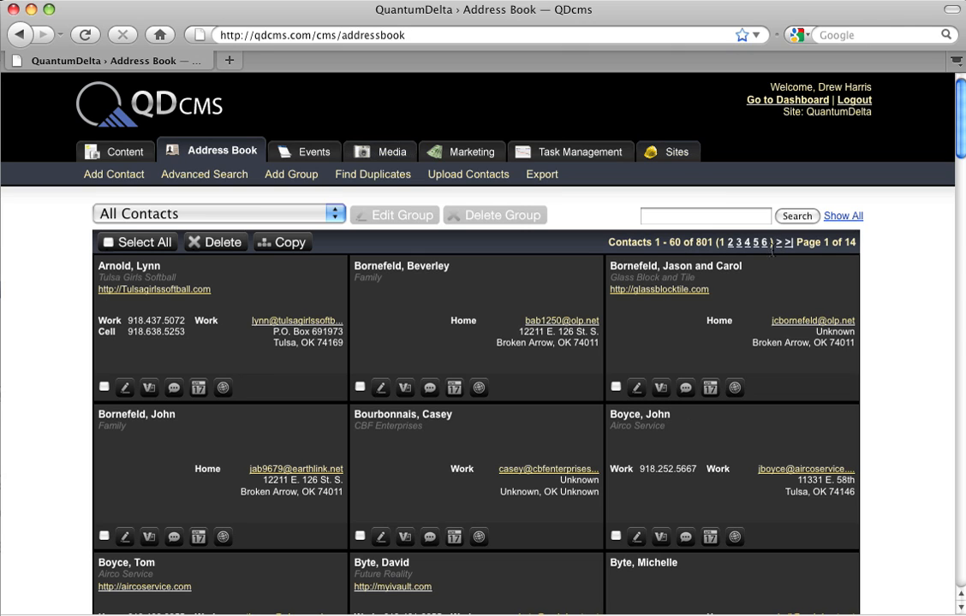
# Page through the full contact list, viewing pages 4, 3, 1, 14 and 9, and return to the first page
pyautogui.click(747, 244)
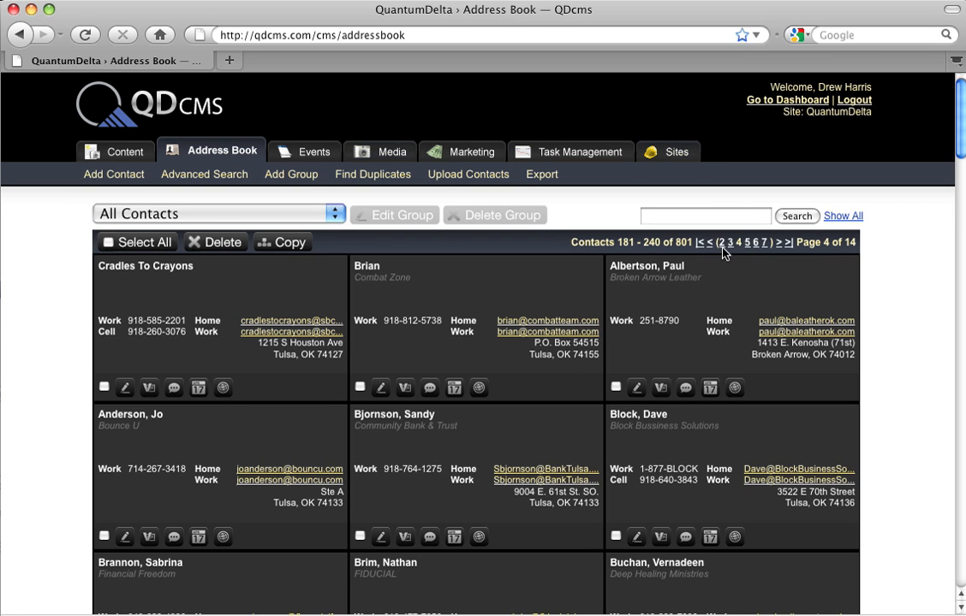
pyautogui.click(710, 245)
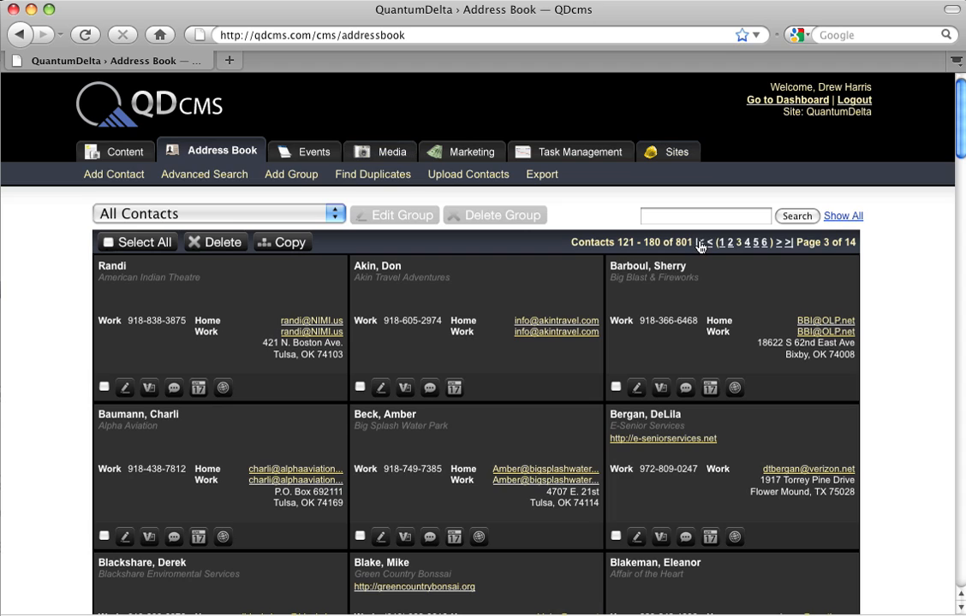
pyautogui.click(701, 246)
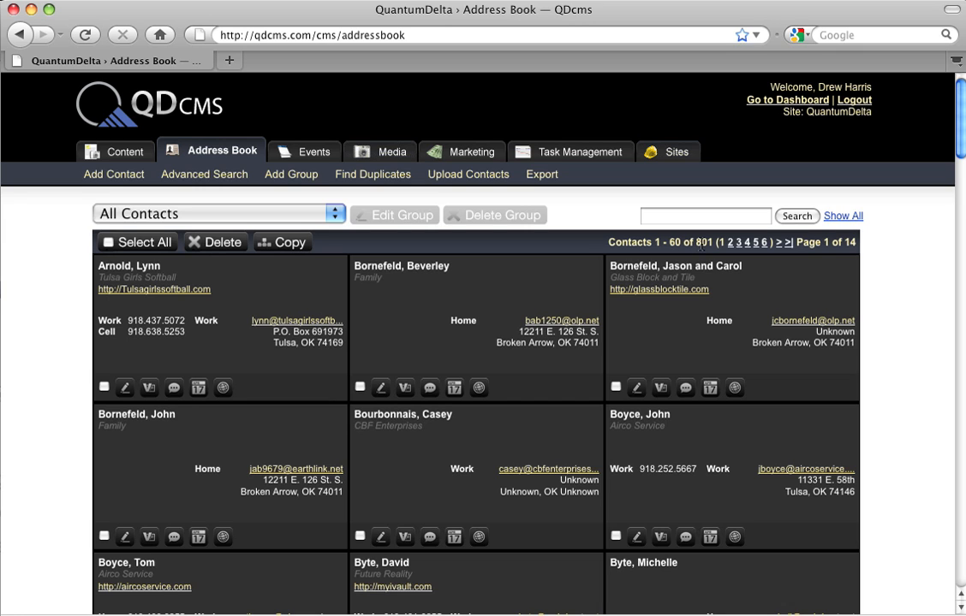
pyautogui.click(787, 245)
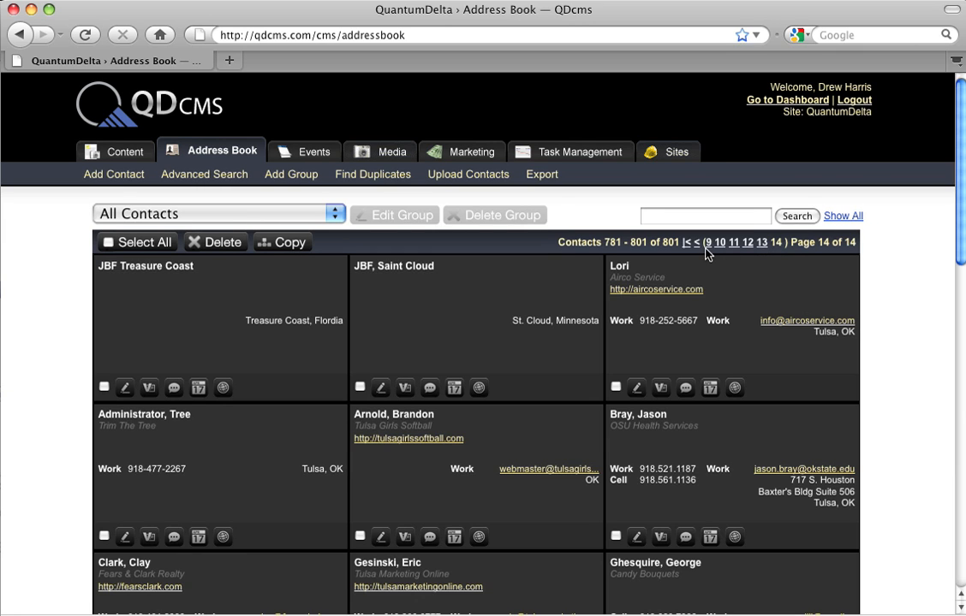
pyautogui.click(708, 244)
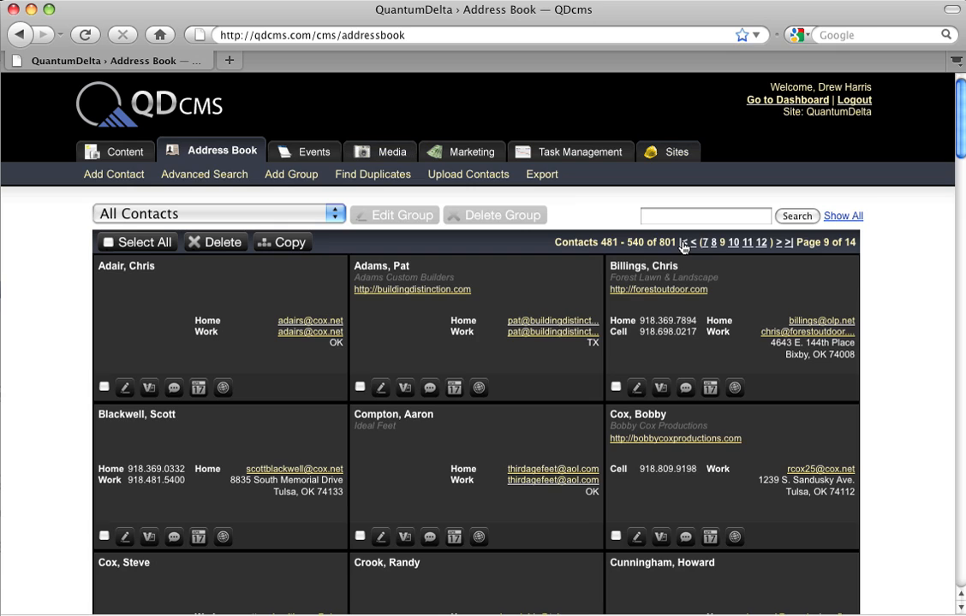
pyautogui.click(682, 243)
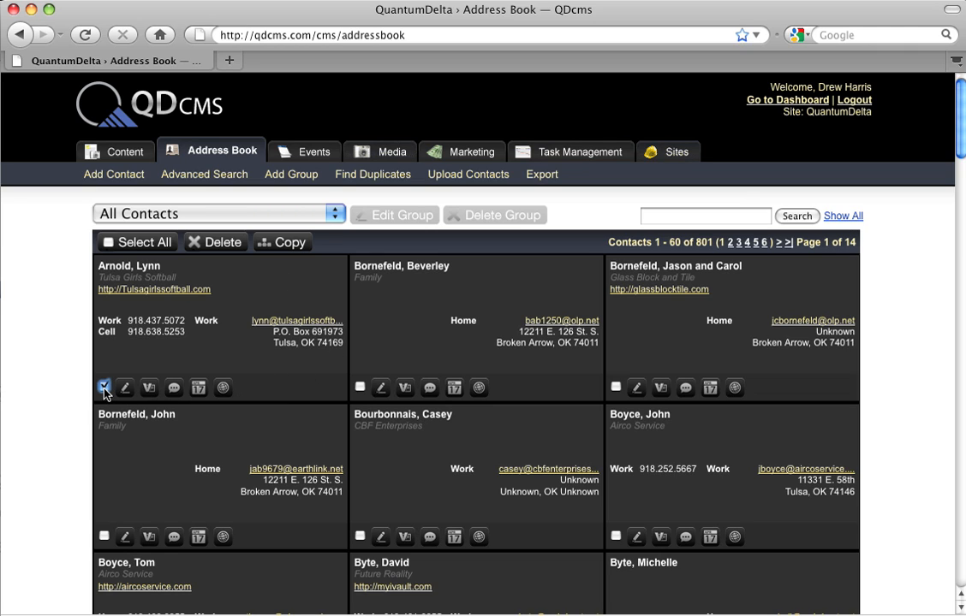
# Mark the first, third and fifth contacts on the first page, leaving the second contact unmarked
pyautogui.click(361, 388)
pyautogui.click(616, 388)
pyautogui.click(361, 537)
pyautogui.click(360, 388)
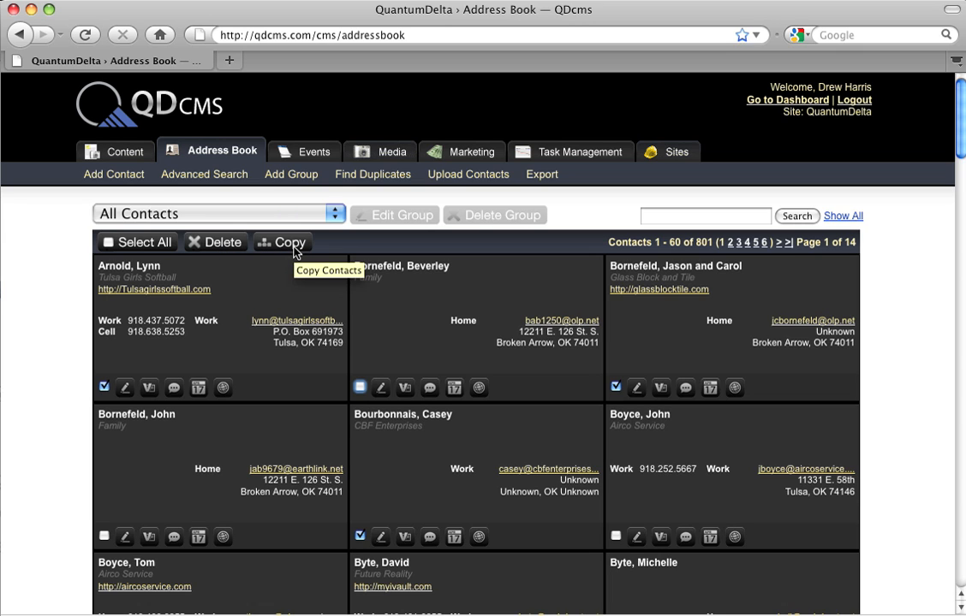
# View the delete confirmation and the copy-to-group options for the marked contacts, cancelling each without changing anything
pyautogui.click(214, 244)
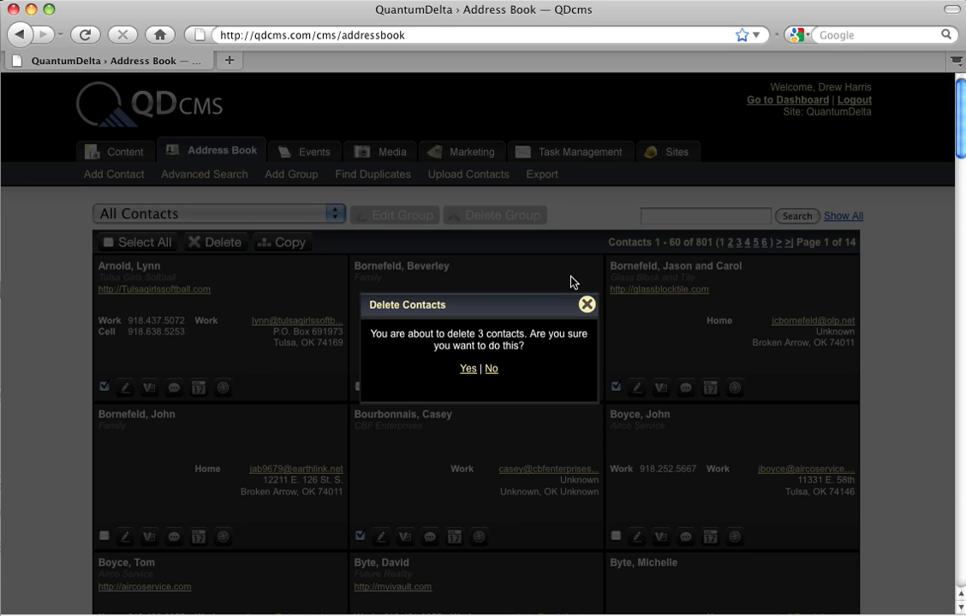
pyautogui.click(587, 306)
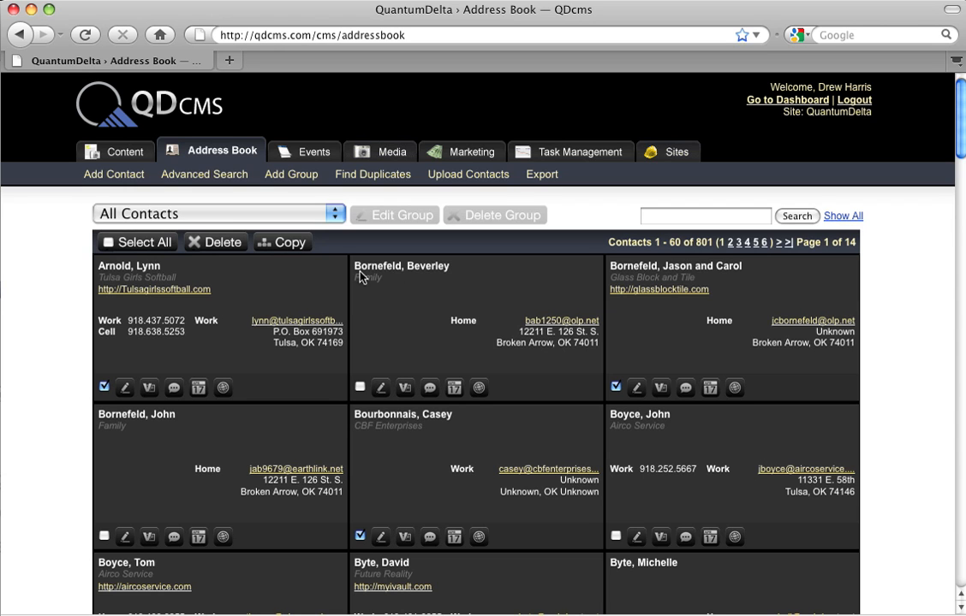
pyautogui.click(267, 246)
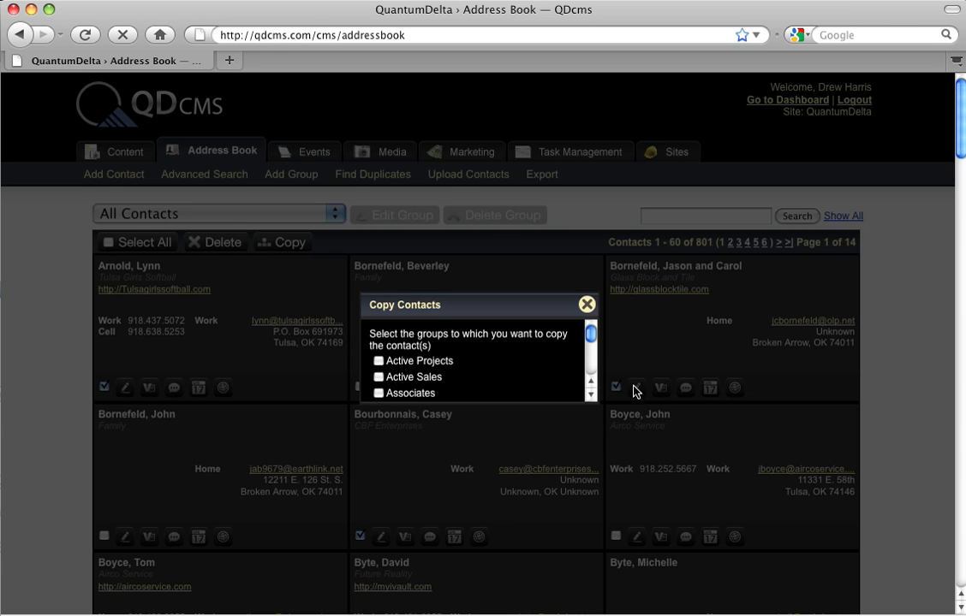
pyautogui.click(586, 306)
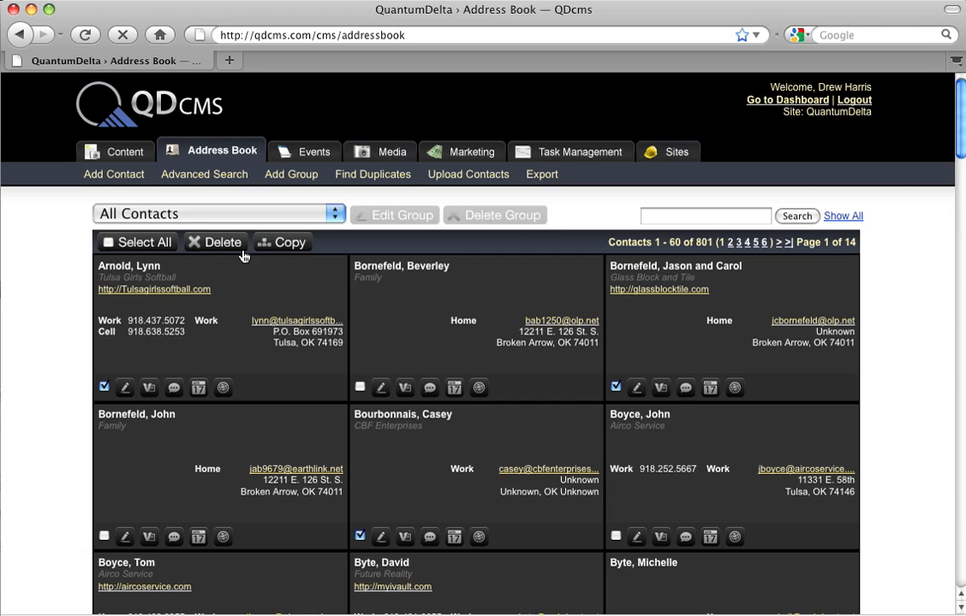
pyautogui.click(219, 247)
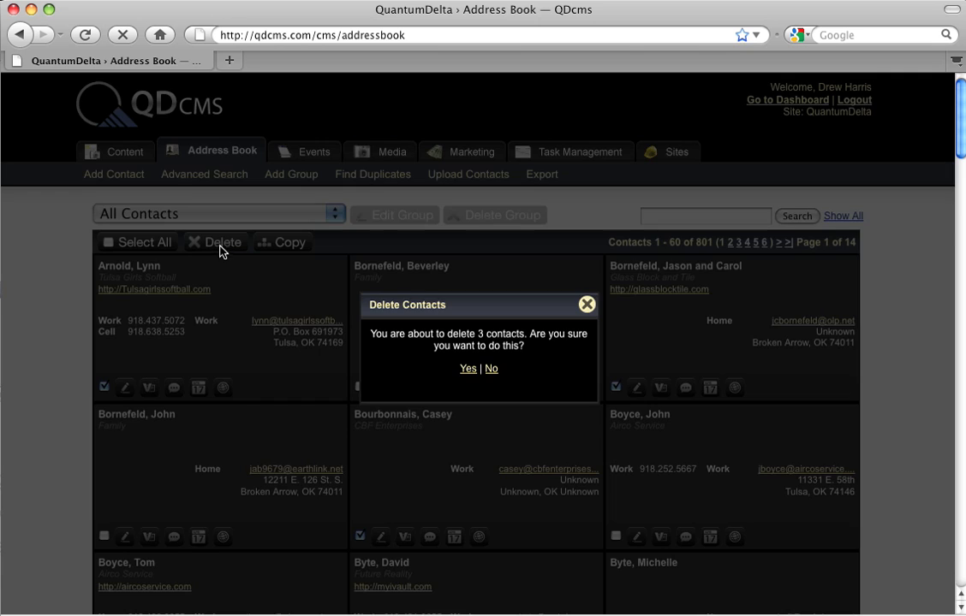
pyautogui.click(496, 369)
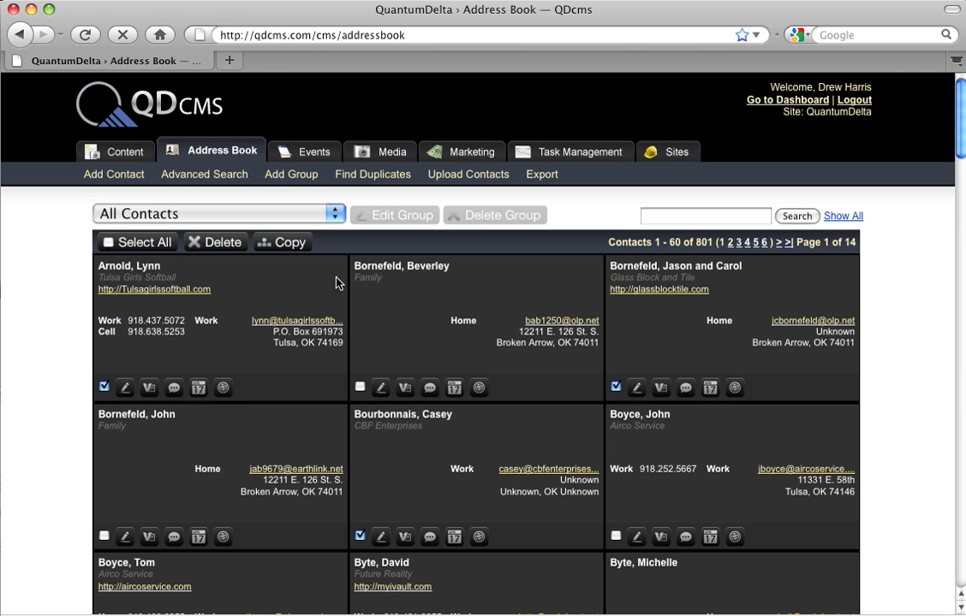
# Look through the groups the marked contacts can be copied to, cancel the copy, and clear the contact selection
pyautogui.click(286, 244)
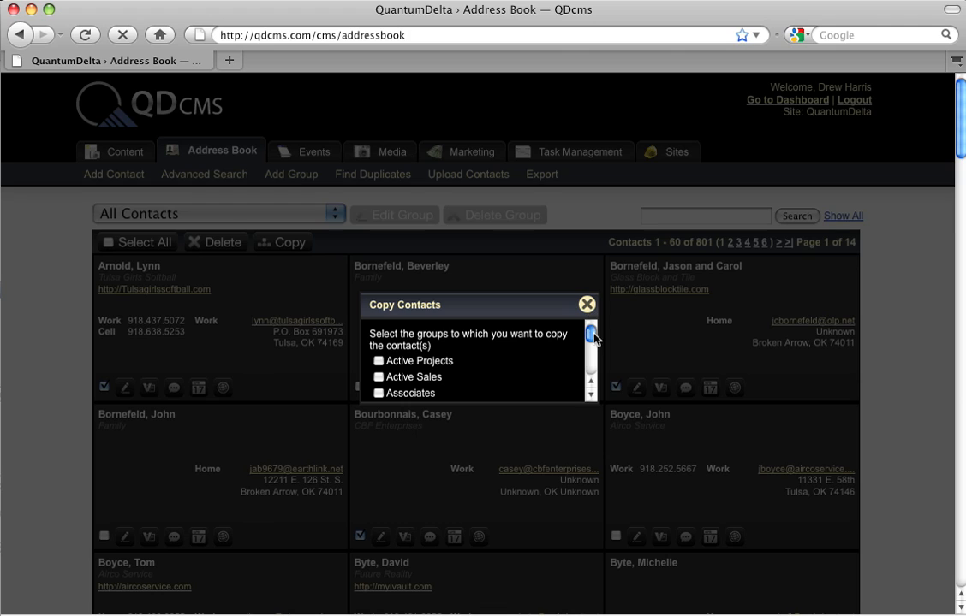
pyautogui.moveTo(591, 335); pyautogui.dragTo(593, 345)
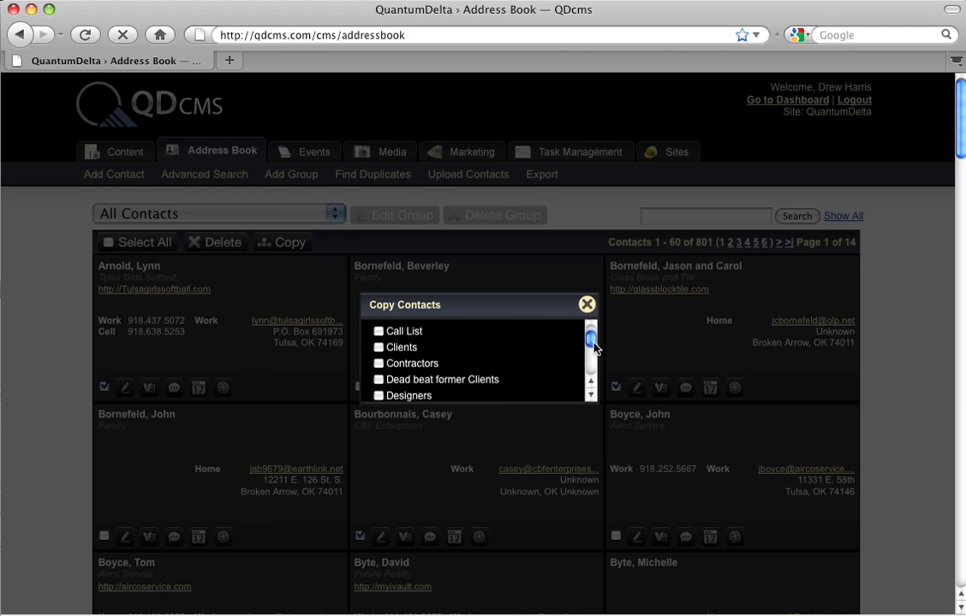
pyautogui.click(380, 364)
pyautogui.scroll(-3, 382, 373)
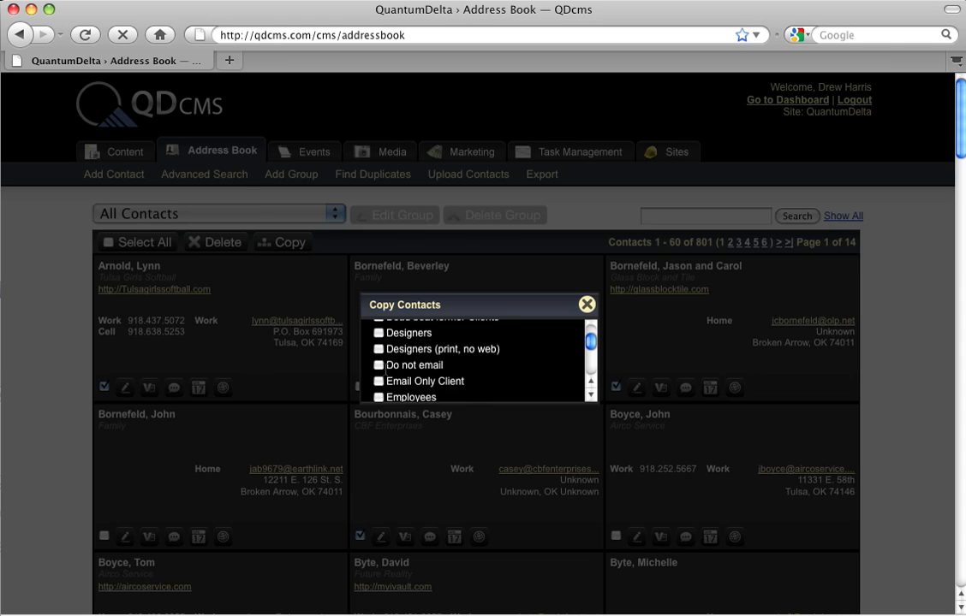
pyautogui.scroll(-2, 385, 369)
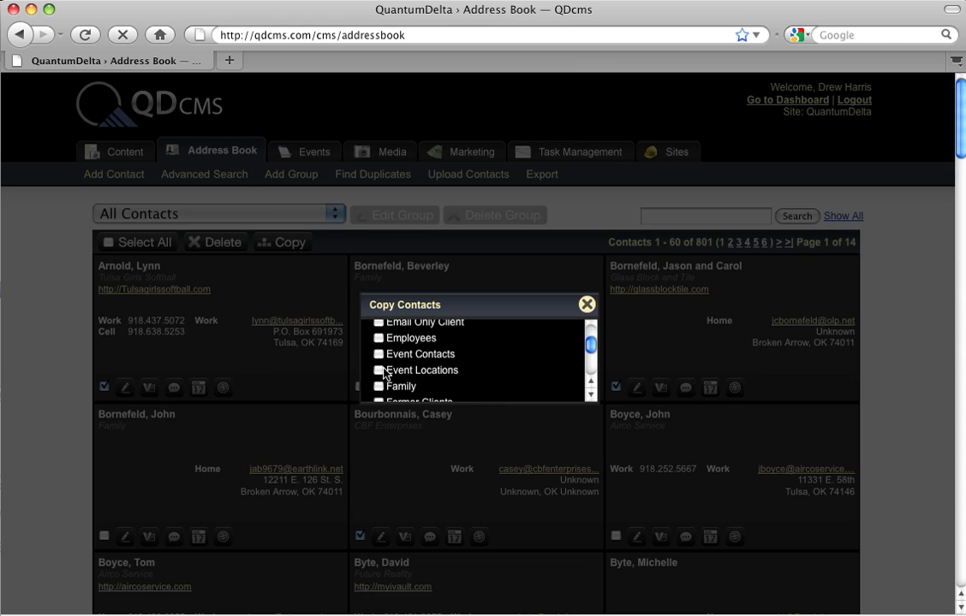
pyautogui.scroll(1, 402, 364)
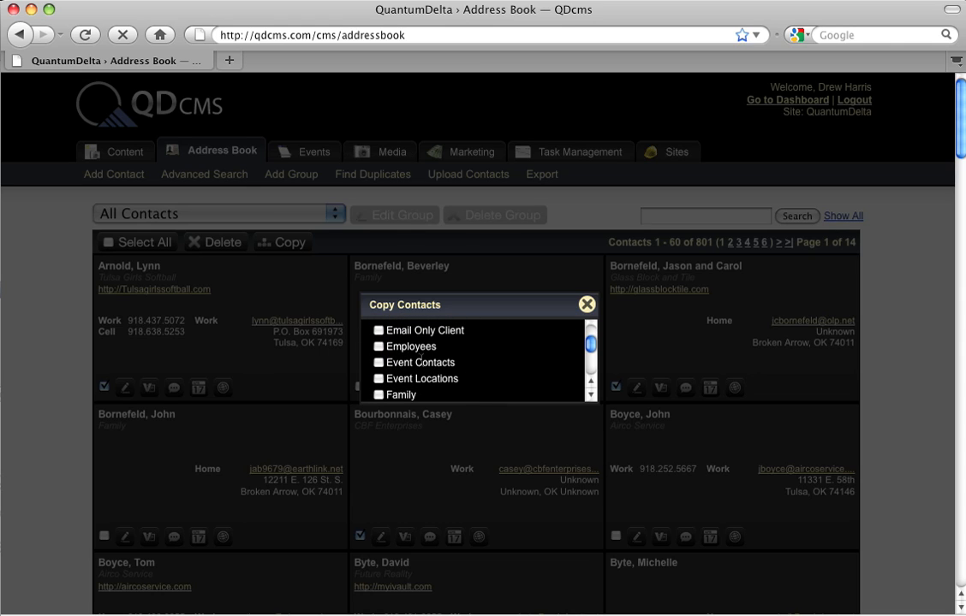
pyautogui.click(587, 305)
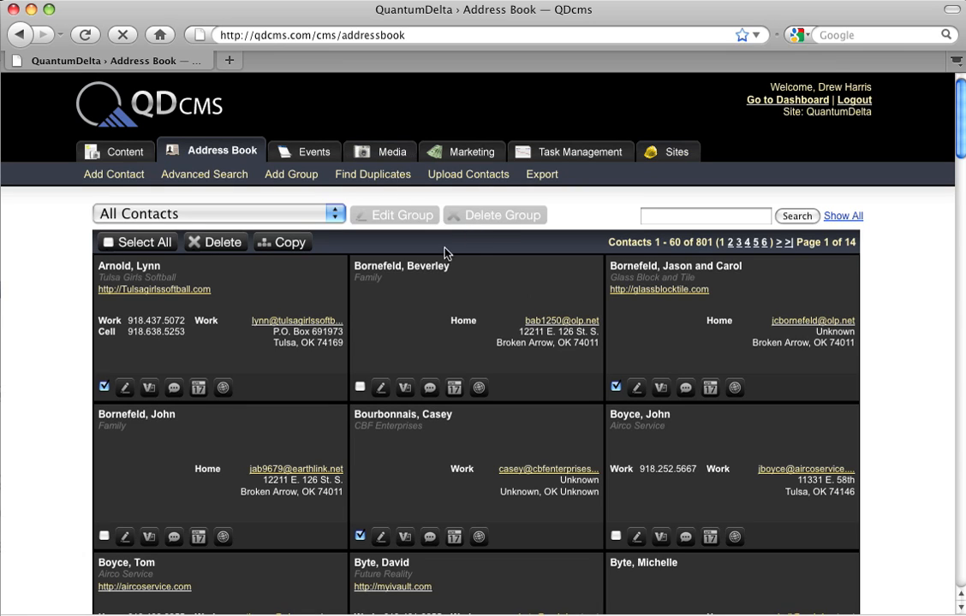
pyautogui.click(142, 244)
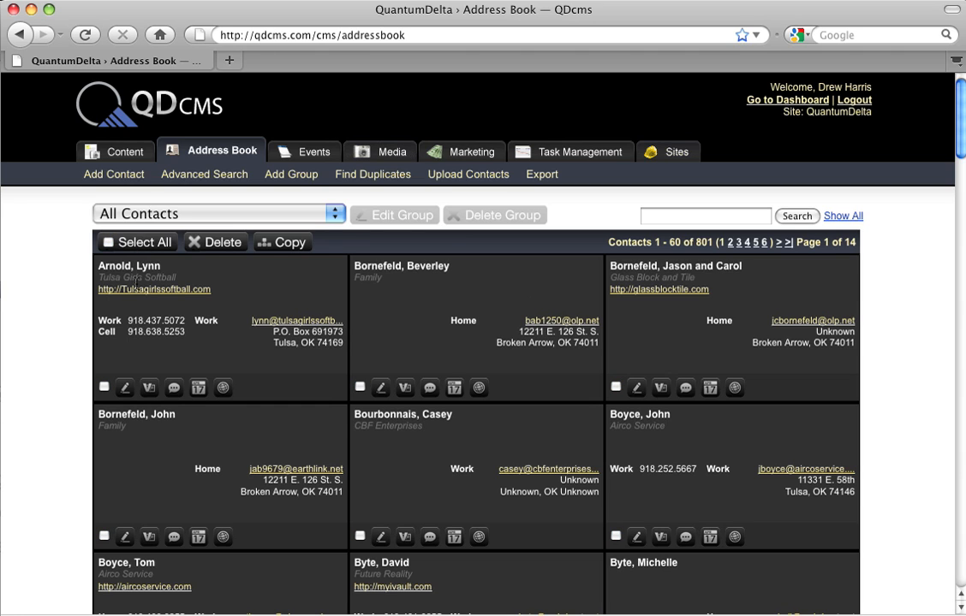
# View the first contact's edit form with Contact Information collapsed, close it, and request the contact's vCard file but cancel the download
pyautogui.click(125, 392)
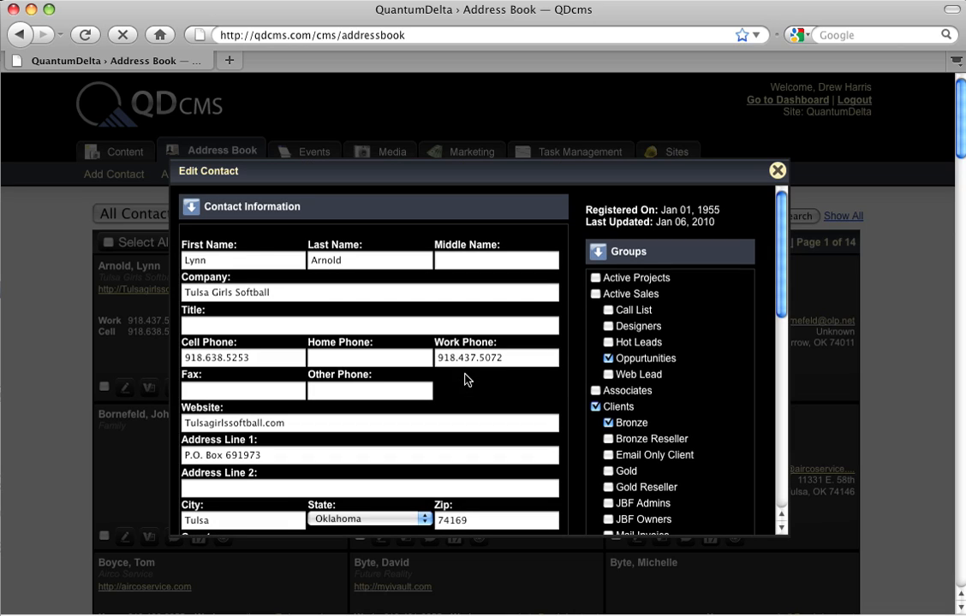
pyautogui.click(289, 206)
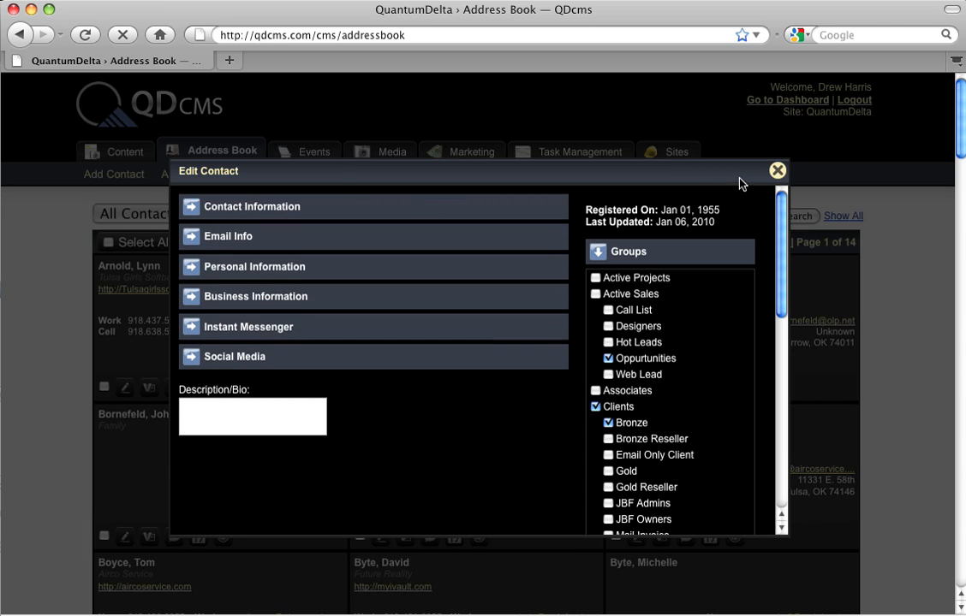
pyautogui.click(777, 171)
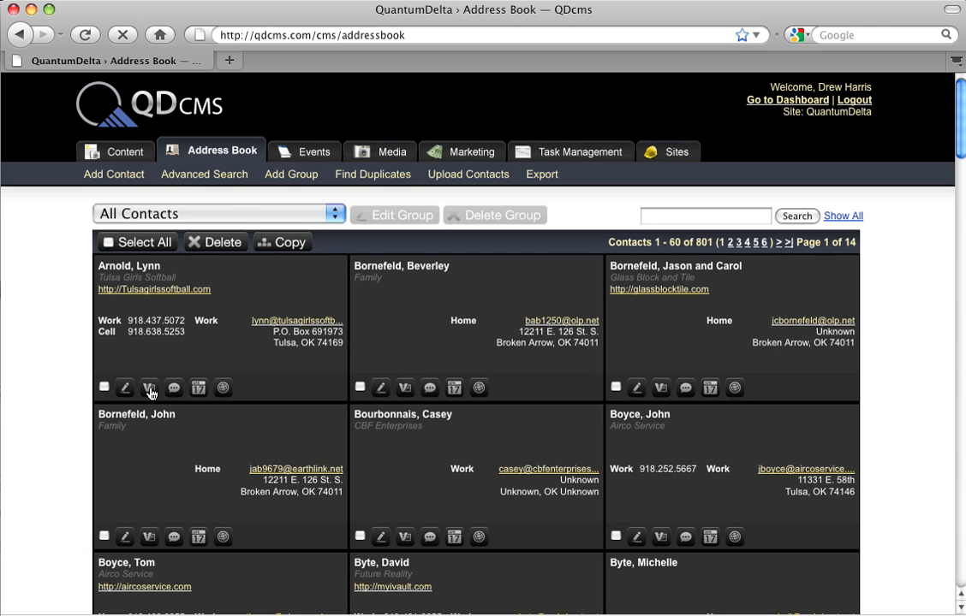
pyautogui.click(150, 389)
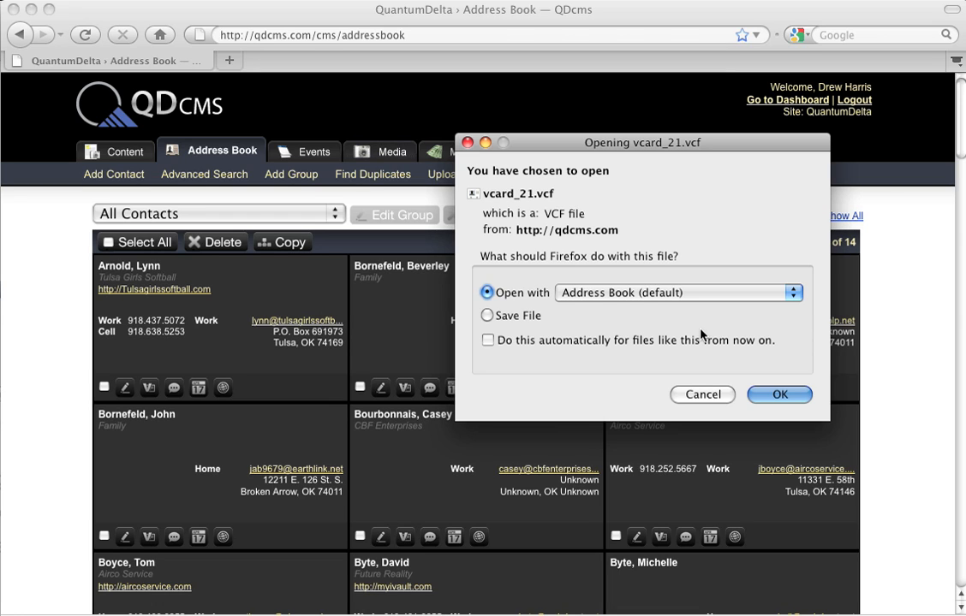
pyautogui.click(703, 395)
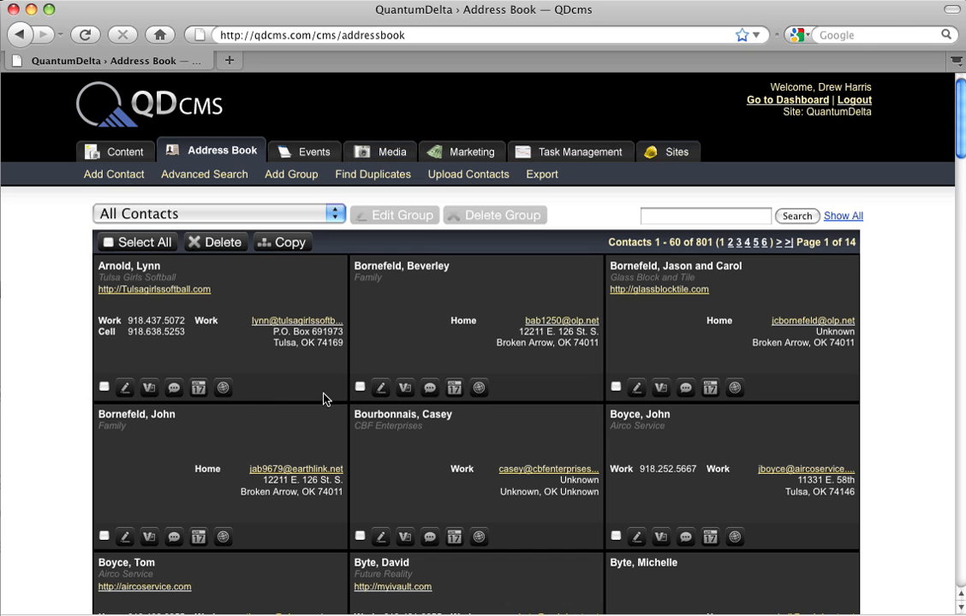
# Read through the first contact's notes, look at the empty Add Note form, and close the notes
pyautogui.click(173, 389)
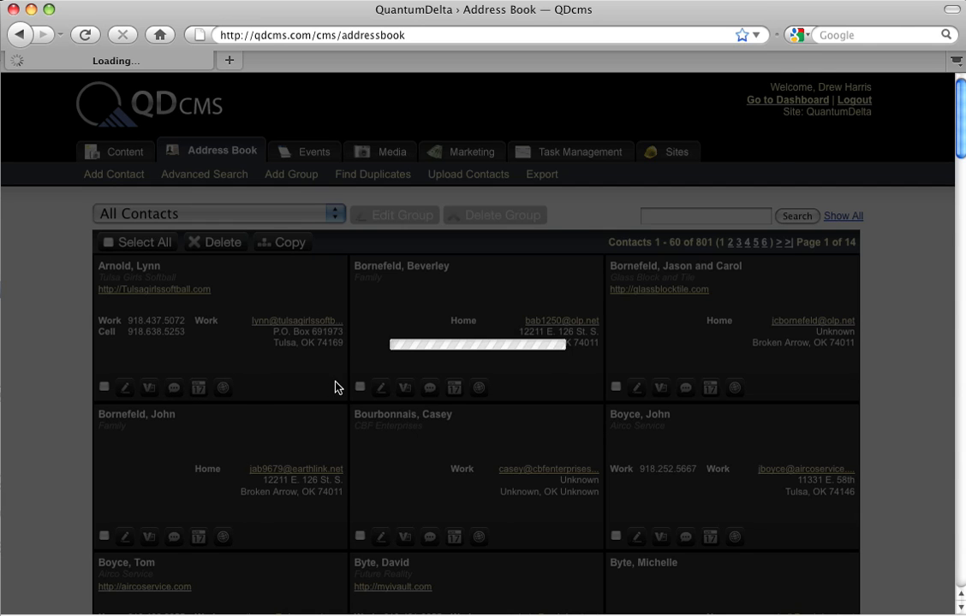
pyautogui.scroll(-3, 324, 318)
pyautogui.scroll(-14, 370, 421)
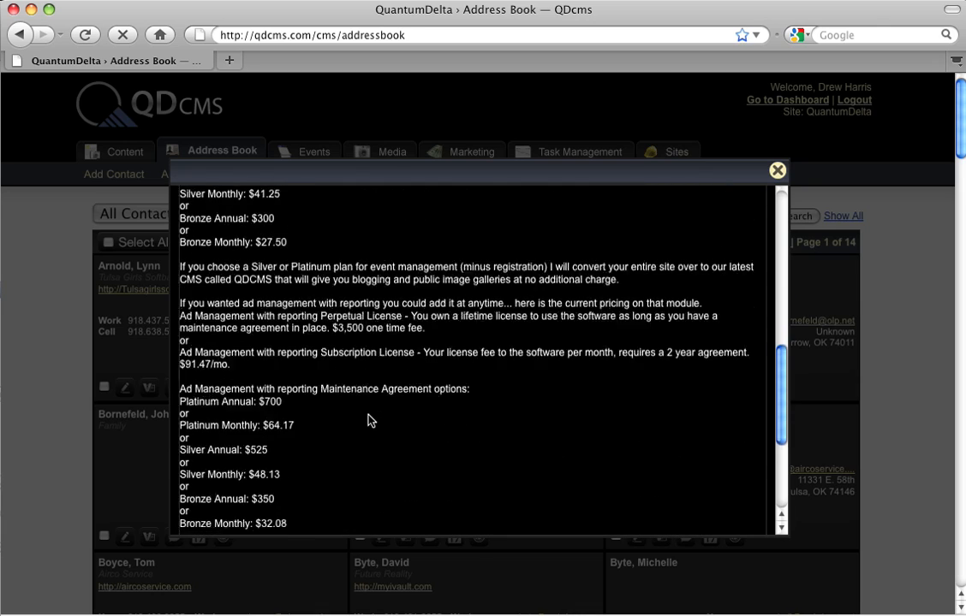
pyautogui.scroll(-6, 370, 420)
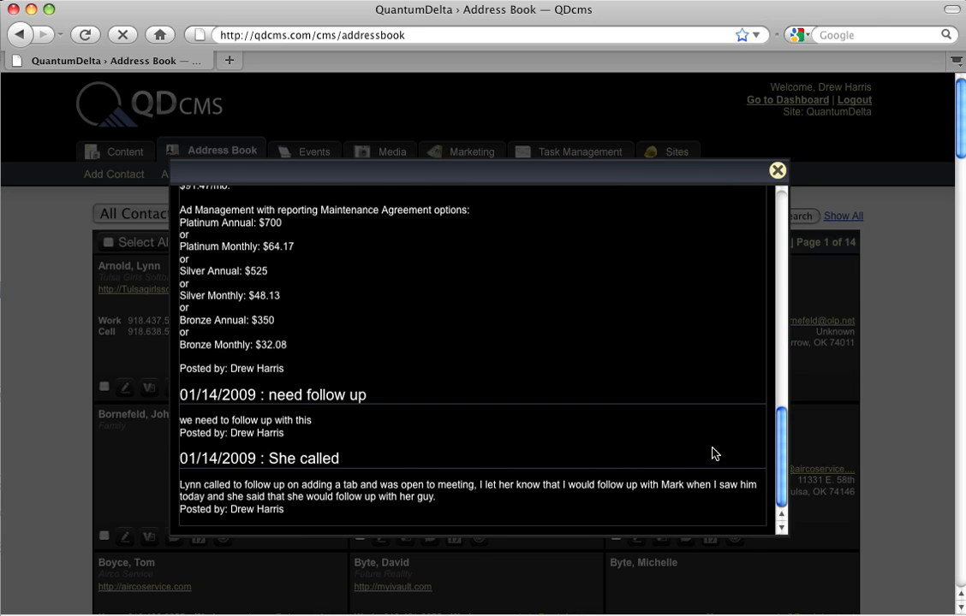
pyautogui.moveTo(782, 473); pyautogui.dragTo(743, 254)
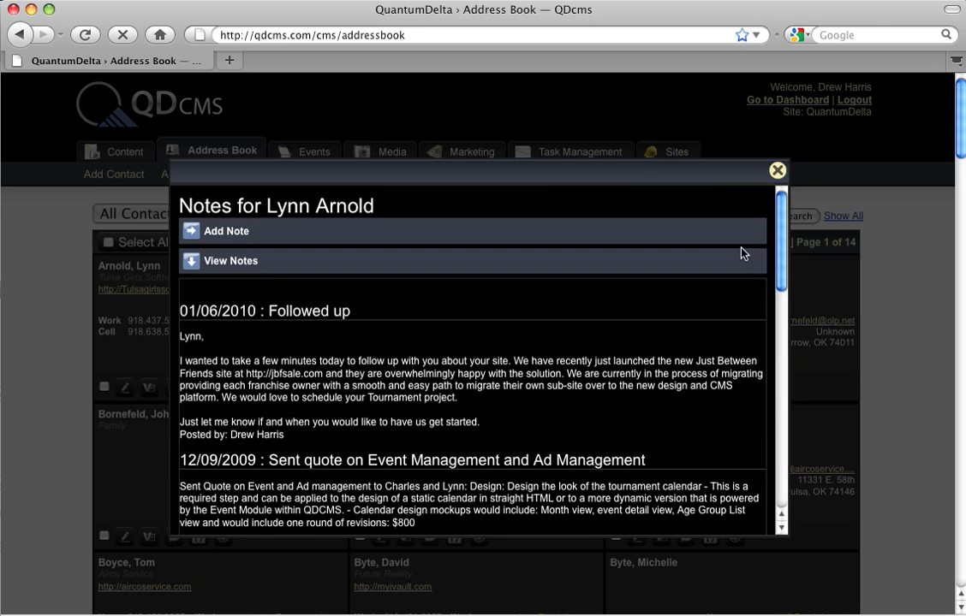
pyautogui.click(206, 234)
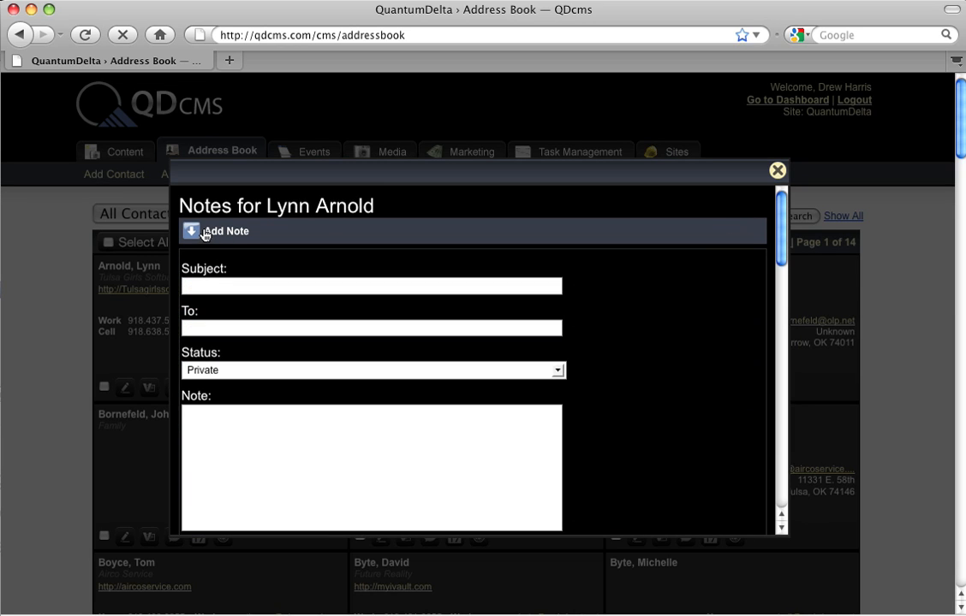
pyautogui.click(206, 234)
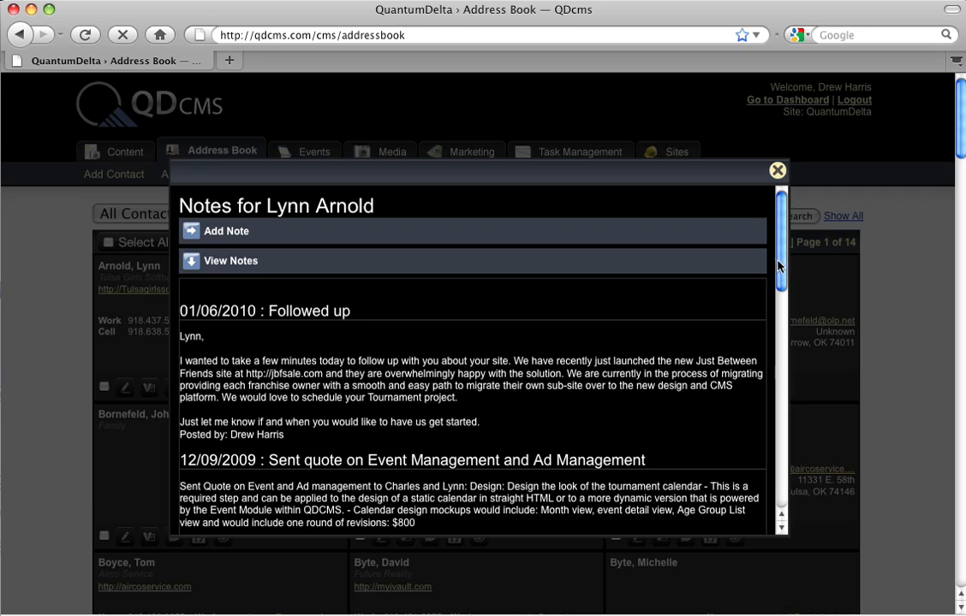
pyautogui.moveTo(781, 267); pyautogui.dragTo(781, 201)
pyautogui.click(777, 171)
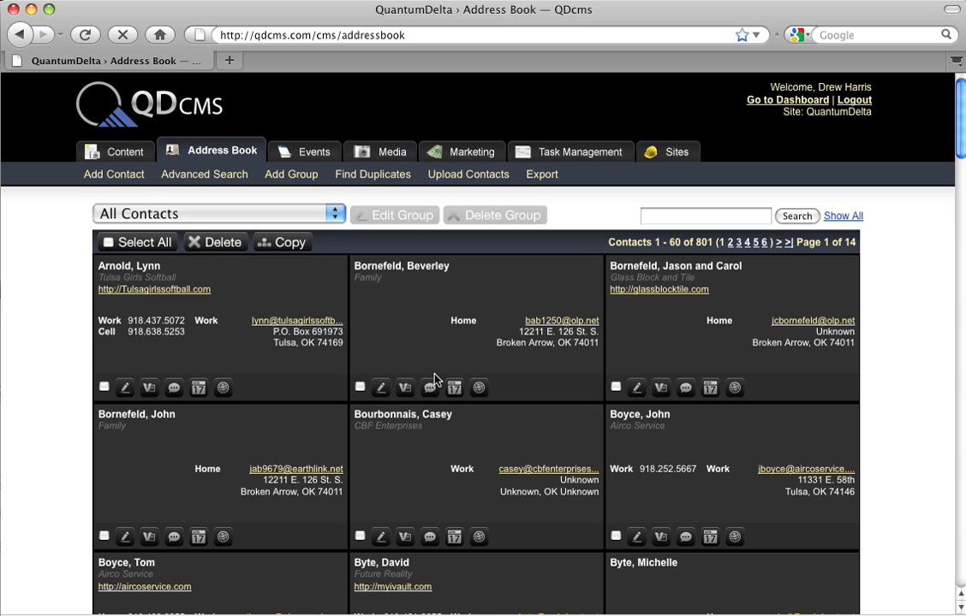
# View the first contact's calendar group selection, close it without submitting, and look over the contact list
pyautogui.click(197, 395)
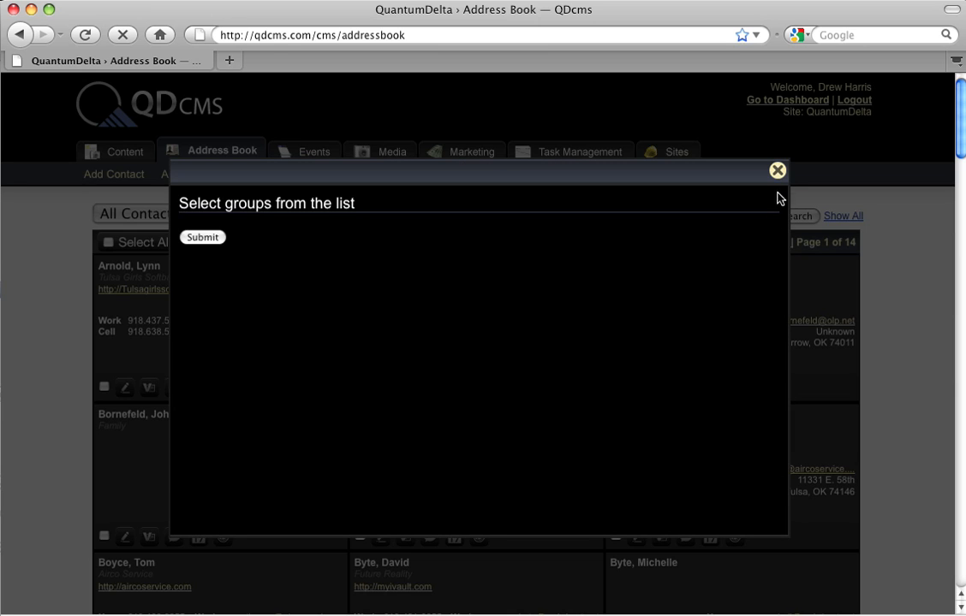
pyautogui.click(778, 171)
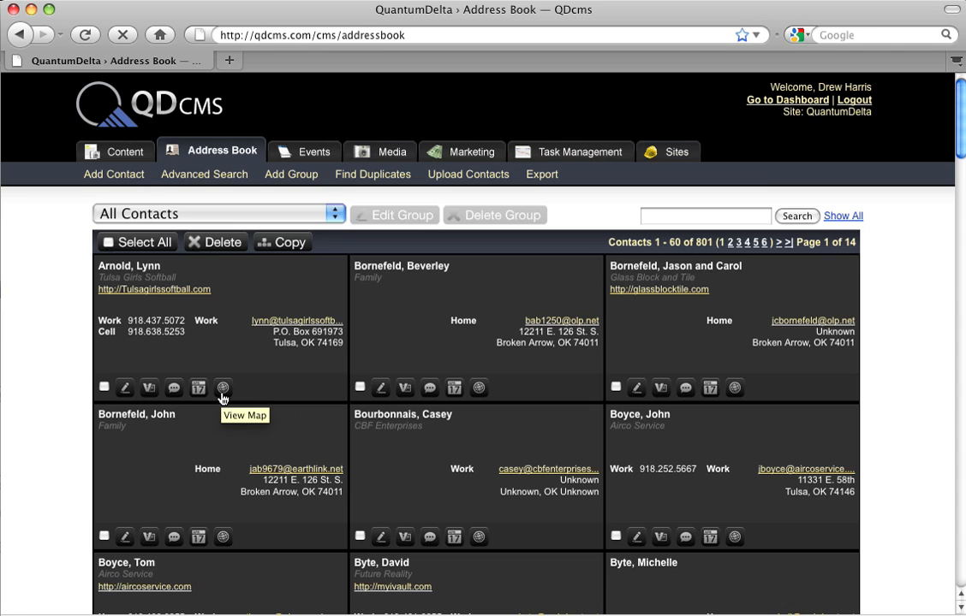
pyautogui.scroll(-1, 254, 411)
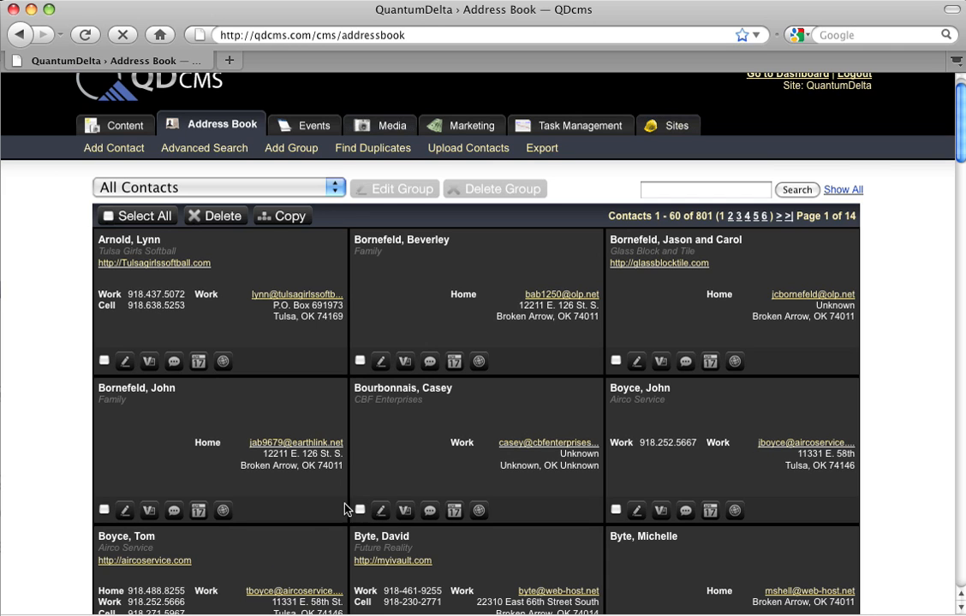
# View the fourth listed contact's address on the map with the debugging console hidden, and close the map window
pyautogui.scroll(-3, 322, 510)
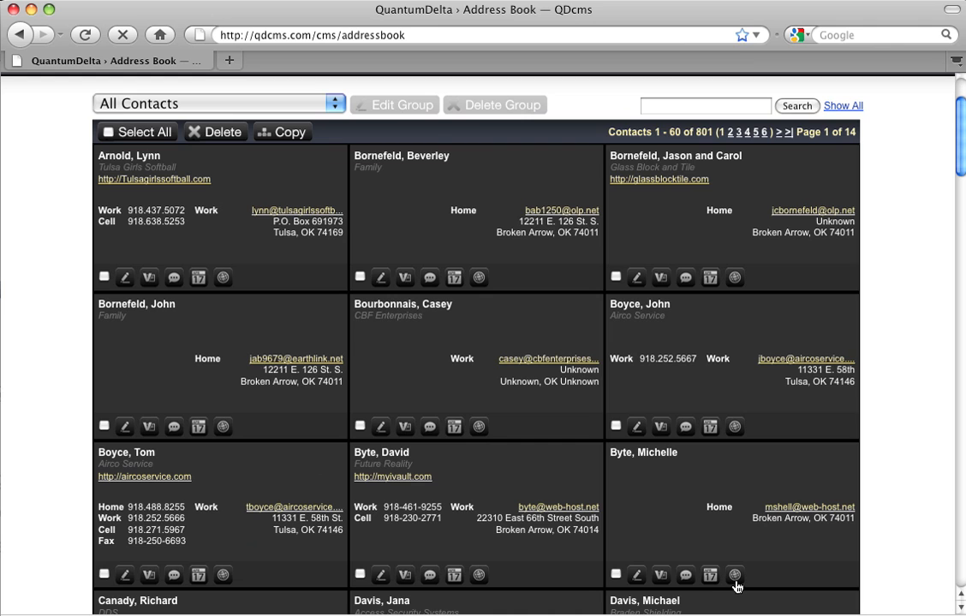
pyautogui.scroll(4, 405, 522)
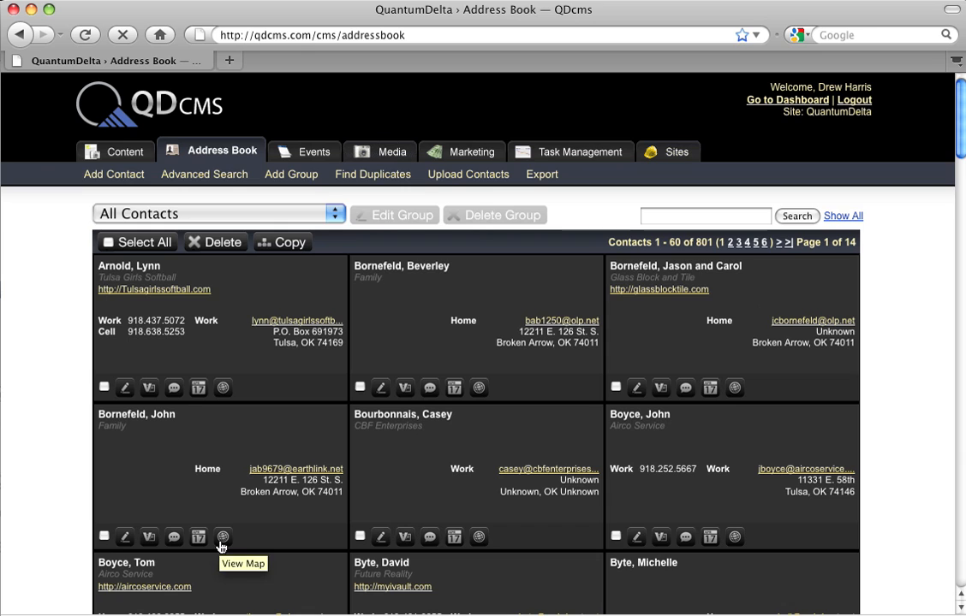
pyautogui.click(223, 538)
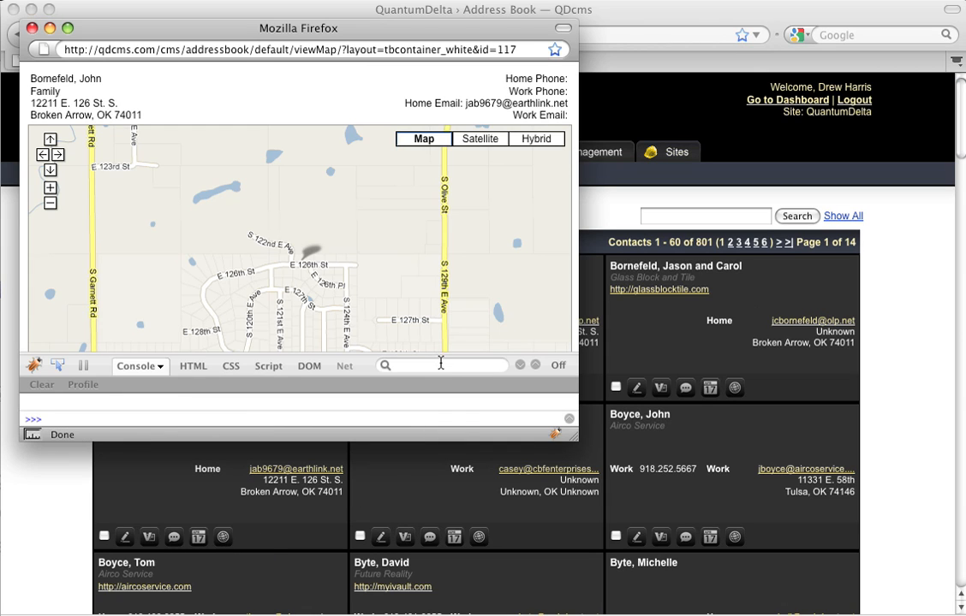
pyautogui.click(561, 374)
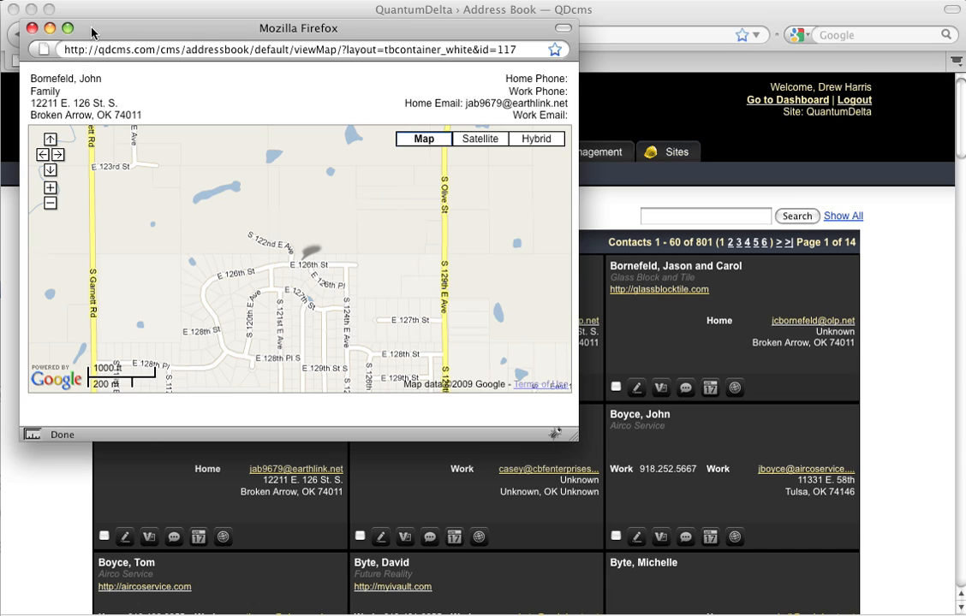
pyautogui.click(32, 28)
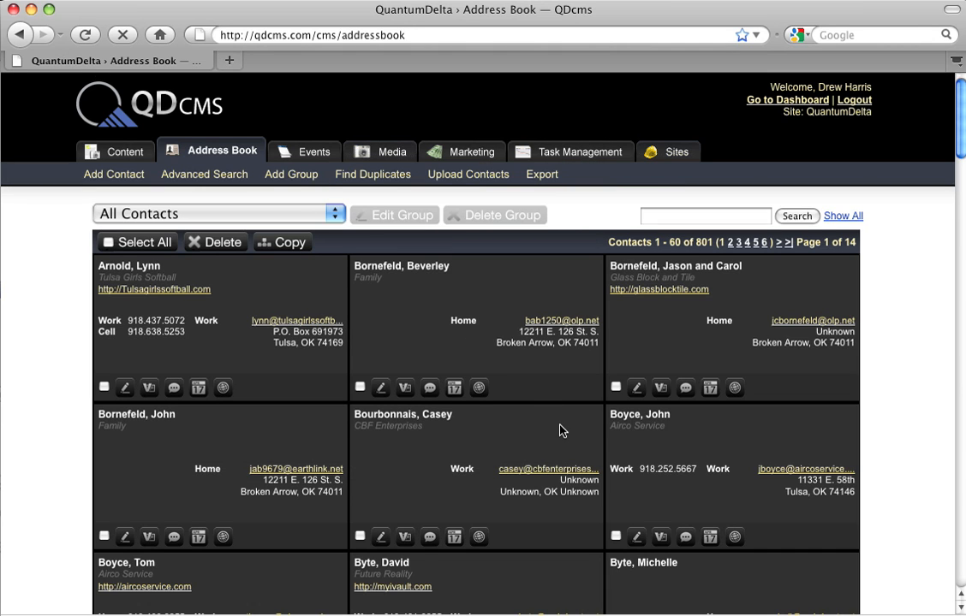
# Search all contacts for "th" and switch the contact list to the Active Projects group
pyautogui.click(695, 215)
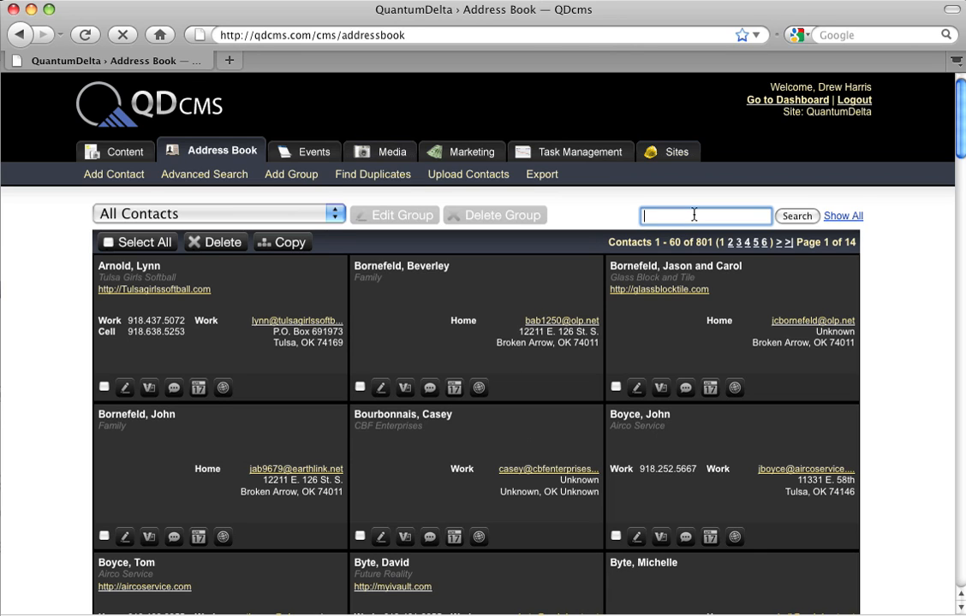
pyautogui.write('th')
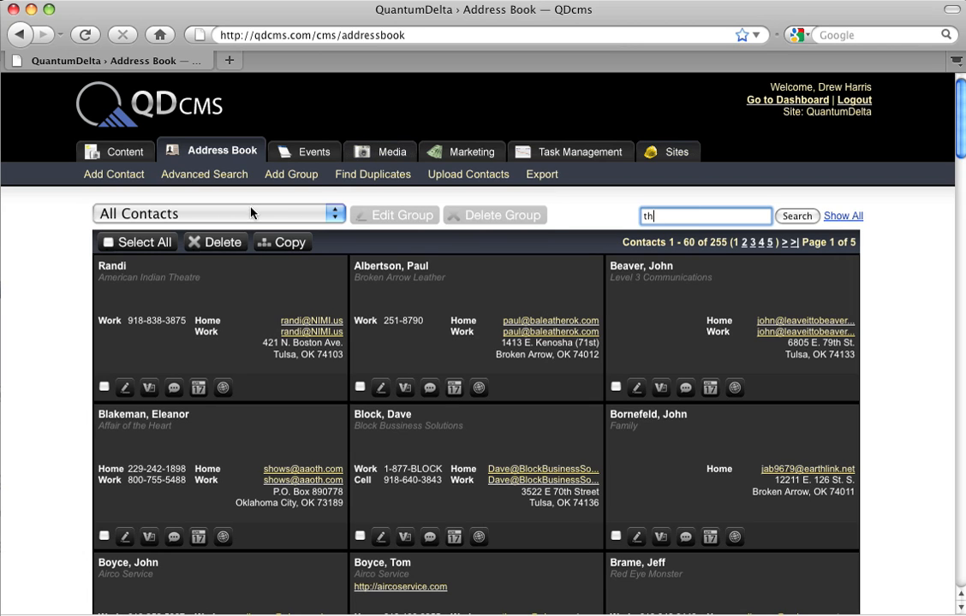
pyautogui.click(210, 214)
pyautogui.click(182, 256)
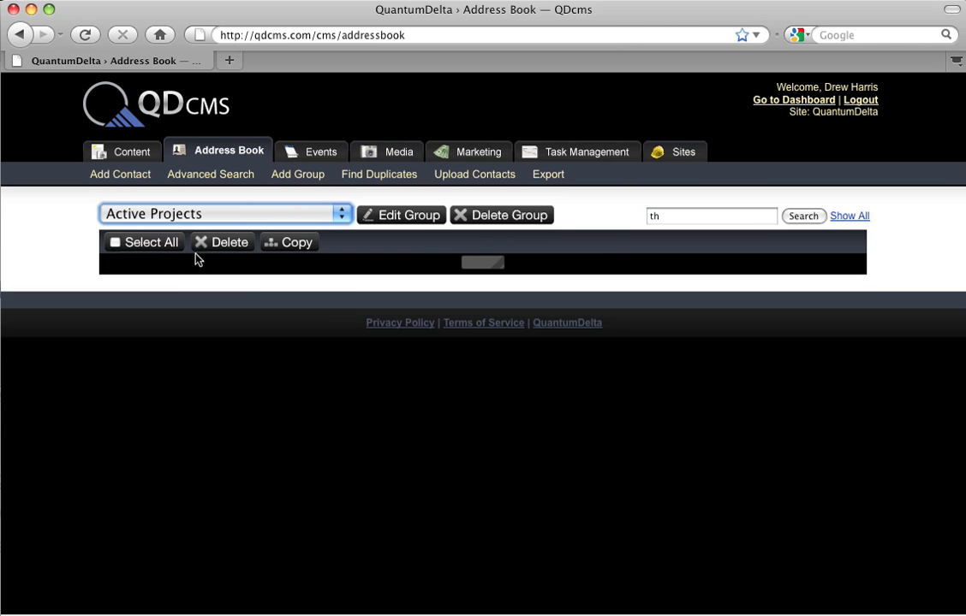
# Open the export form for the Active Projects contacts and look through its format and fields, unticking and re-ticking the Gender field
pyautogui.click(542, 176)
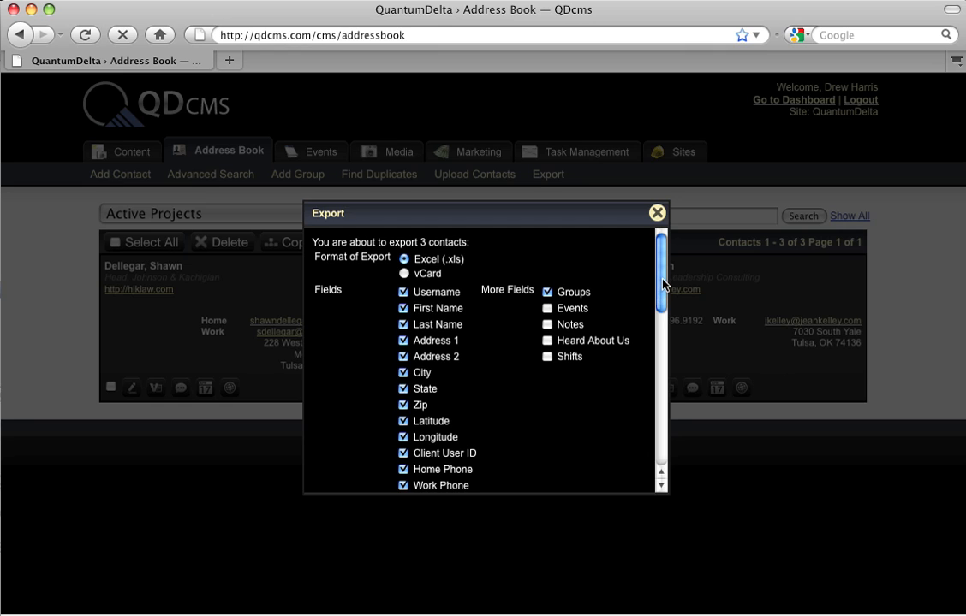
pyautogui.moveTo(662, 285); pyautogui.dragTo(668, 344)
pyautogui.click(402, 266)
pyautogui.scroll(-3, 398, 343)
pyautogui.click(403, 346)
pyautogui.click(402, 346)
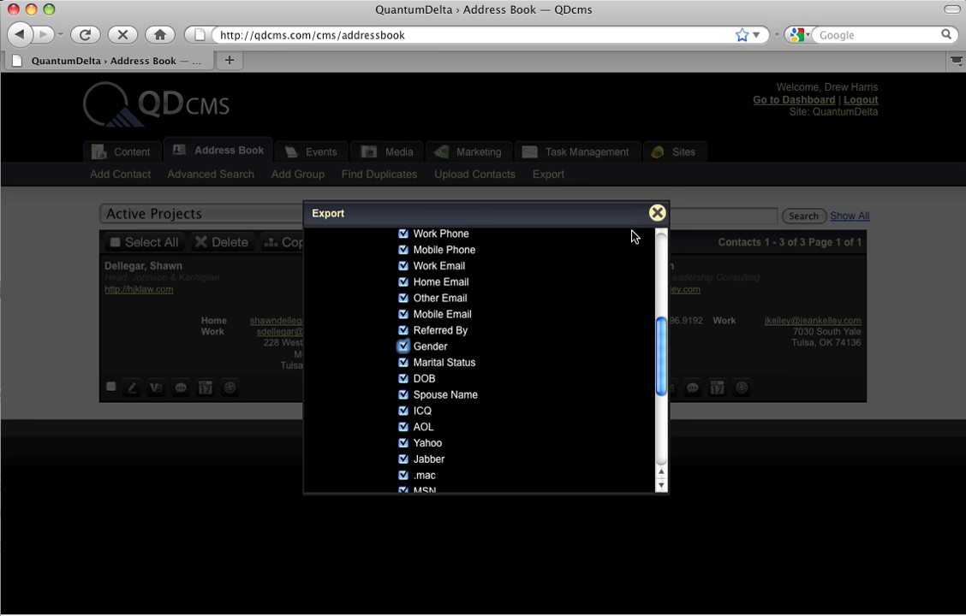
# Request the Excel export of the group's contacts with the ticked fields, cancel the file download, and close the export form
pyautogui.moveTo(662, 351); pyautogui.dragTo(653, 438)
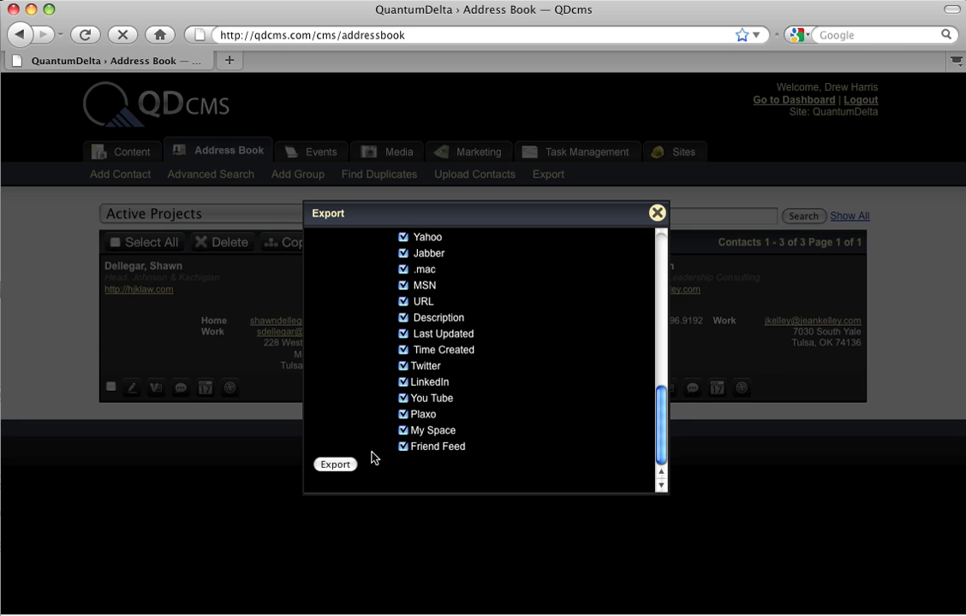
pyautogui.click(330, 464)
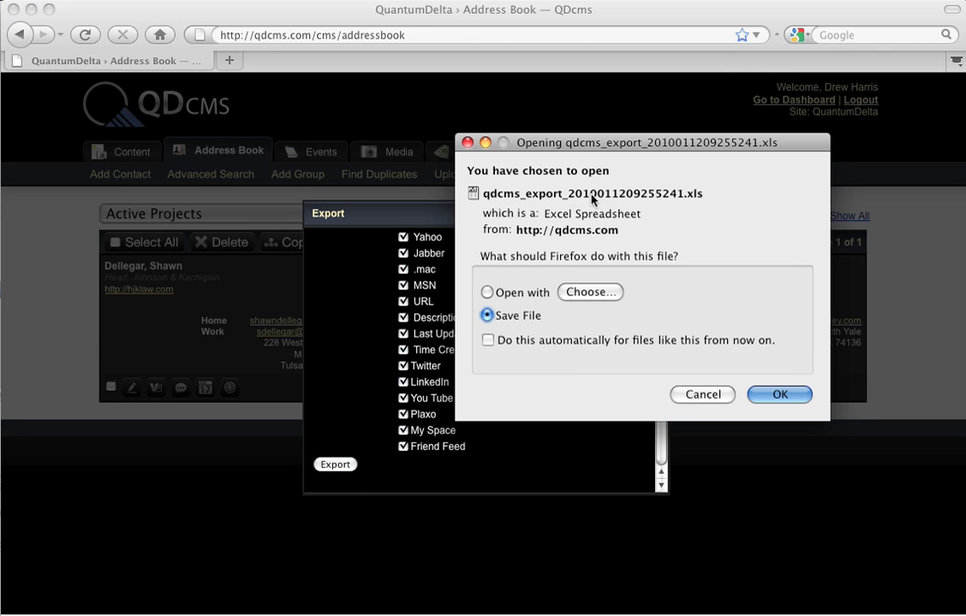
pyautogui.click(703, 397)
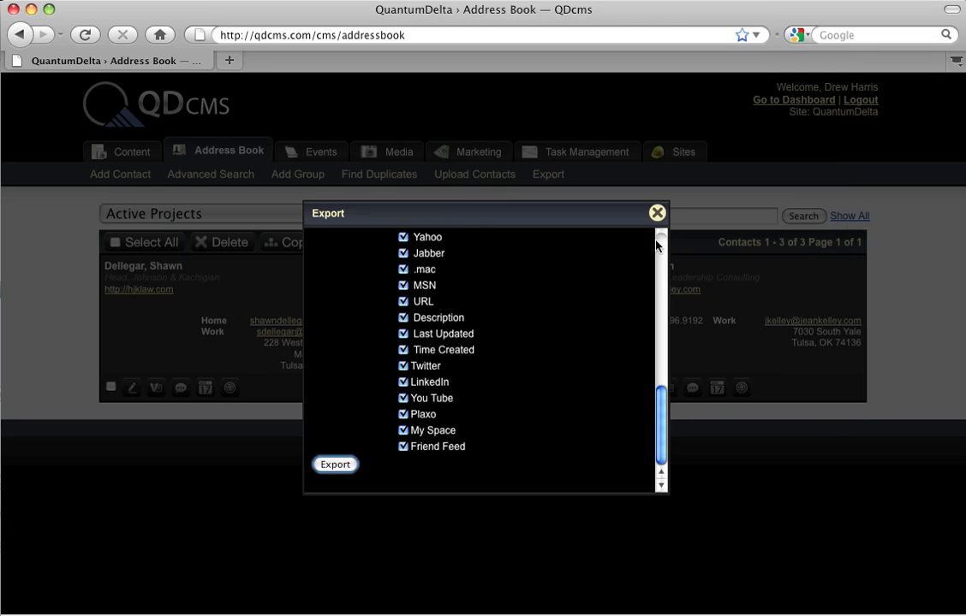
pyautogui.click(656, 214)
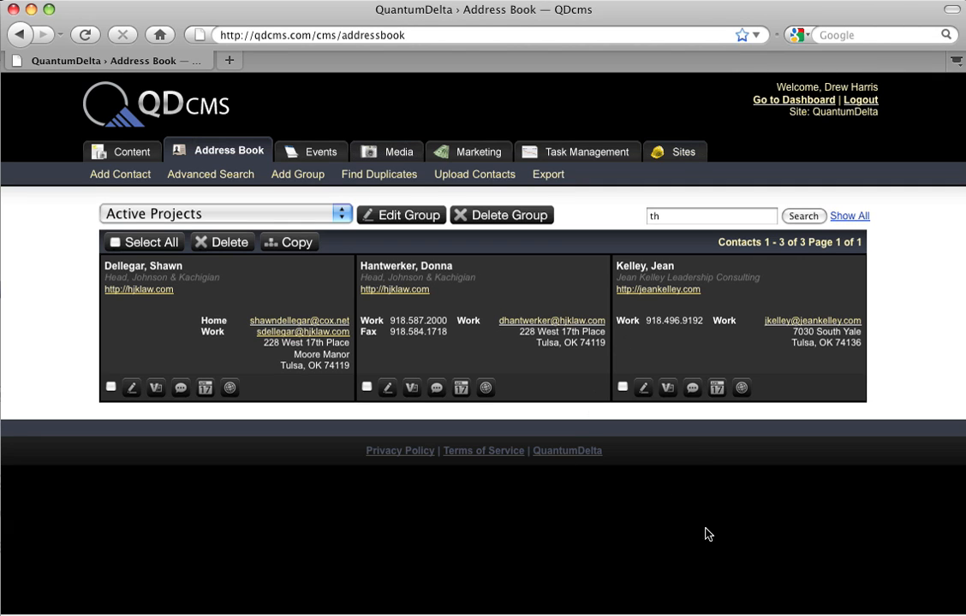